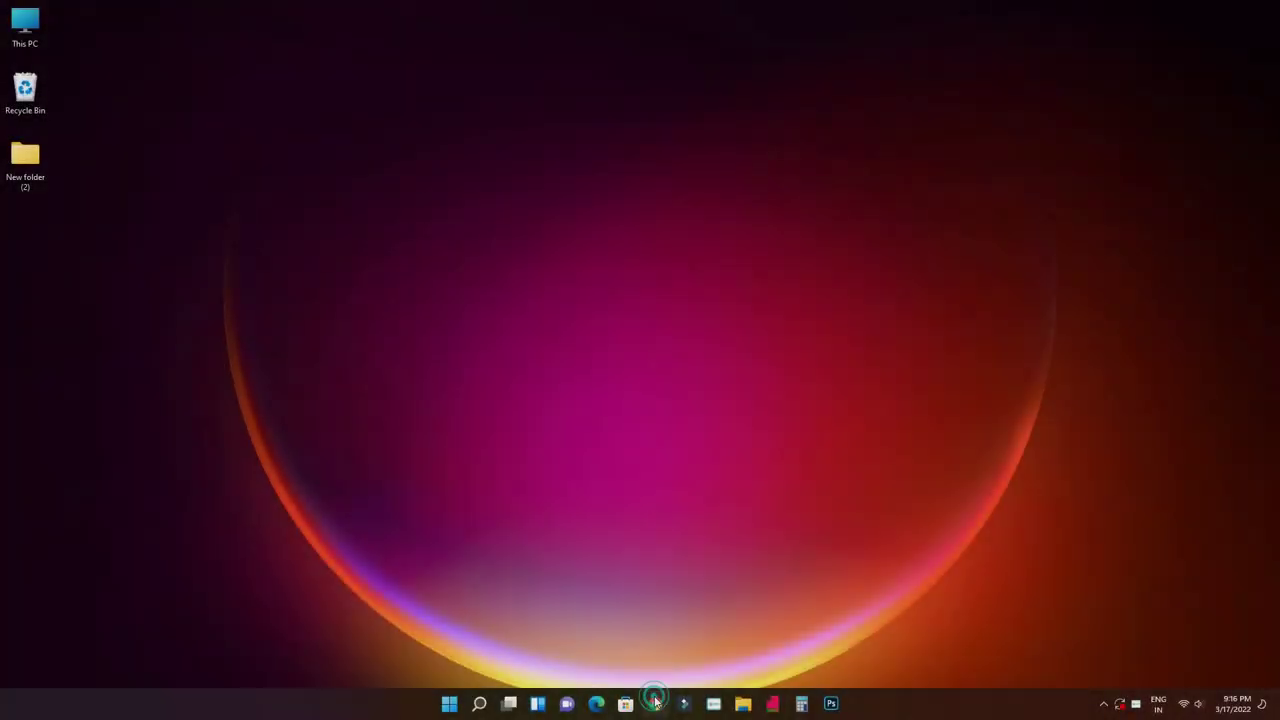
Open Chrome, search the web for "windows 11 iso" and open Microsoft's Download Windows 11 page.
left_click(655, 703)
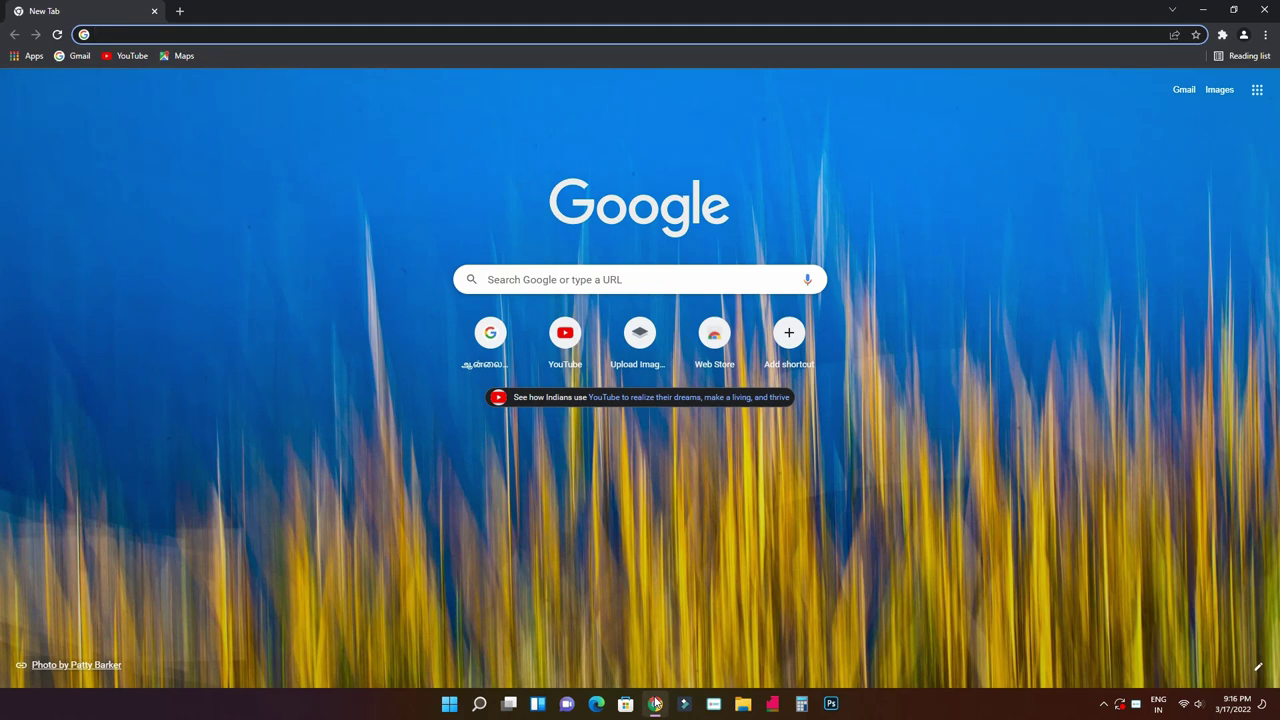
type("window")
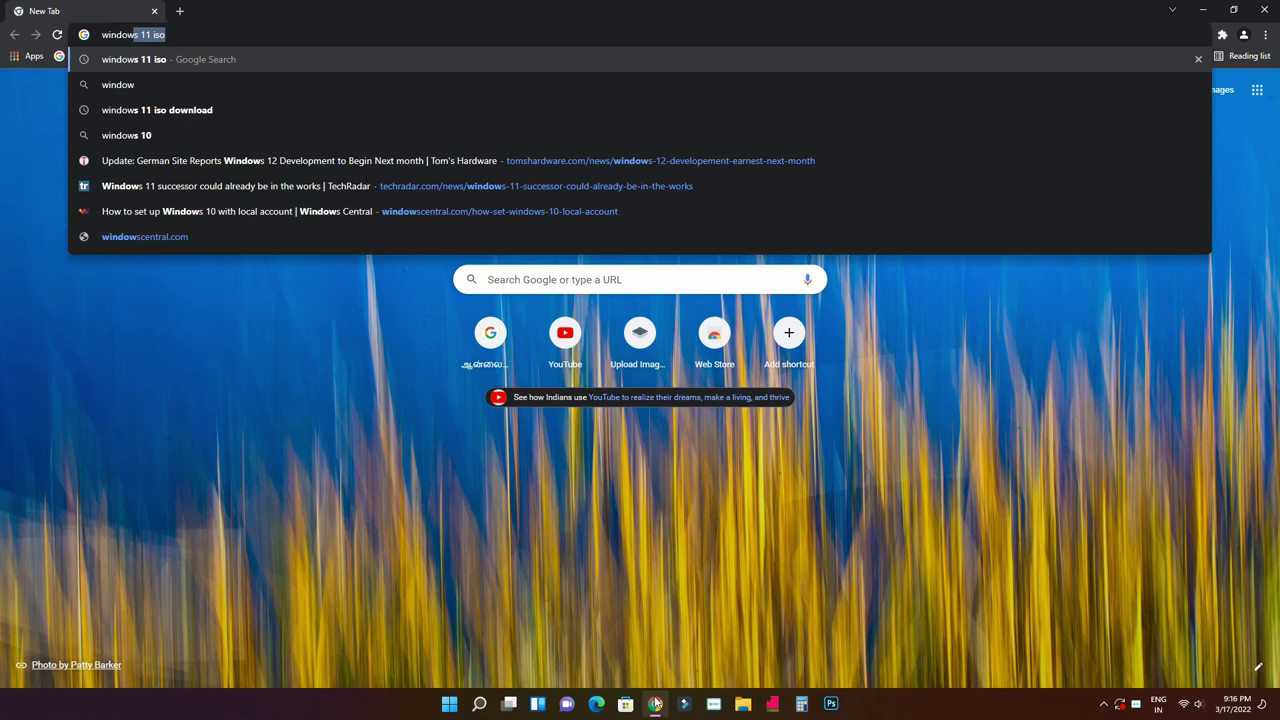
key("Right")
key("Return")
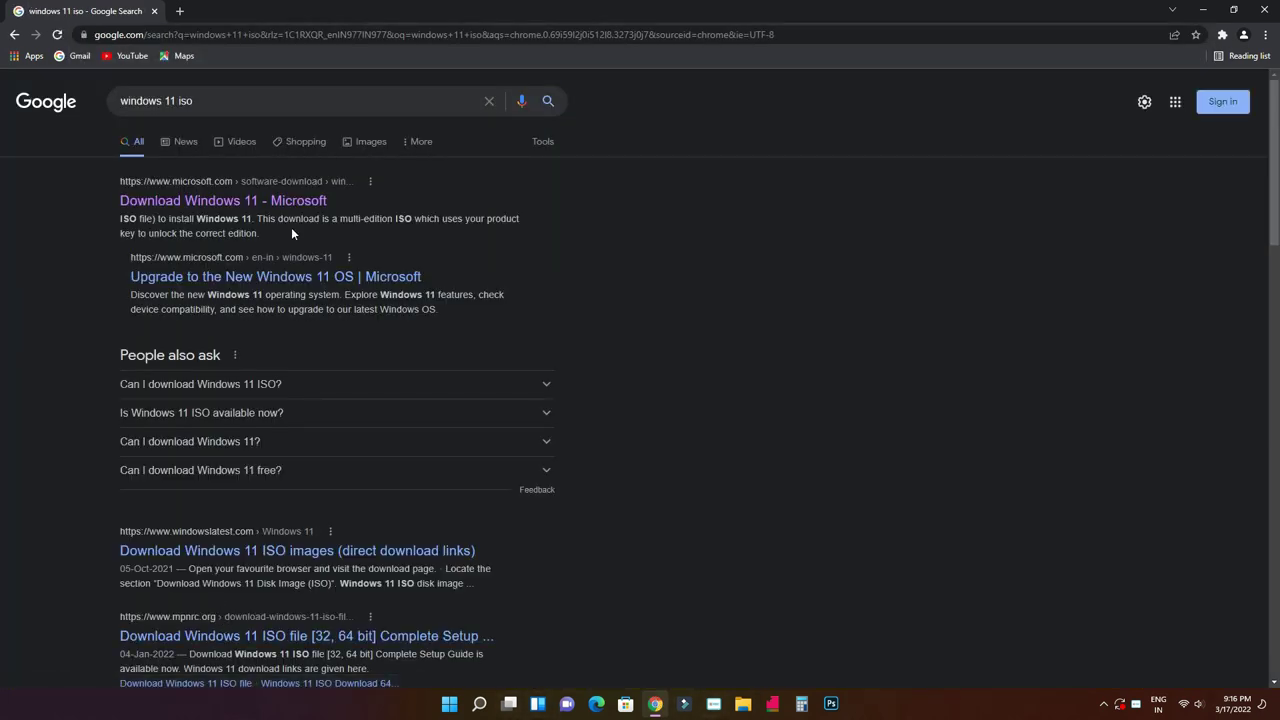
left_click(303, 203)
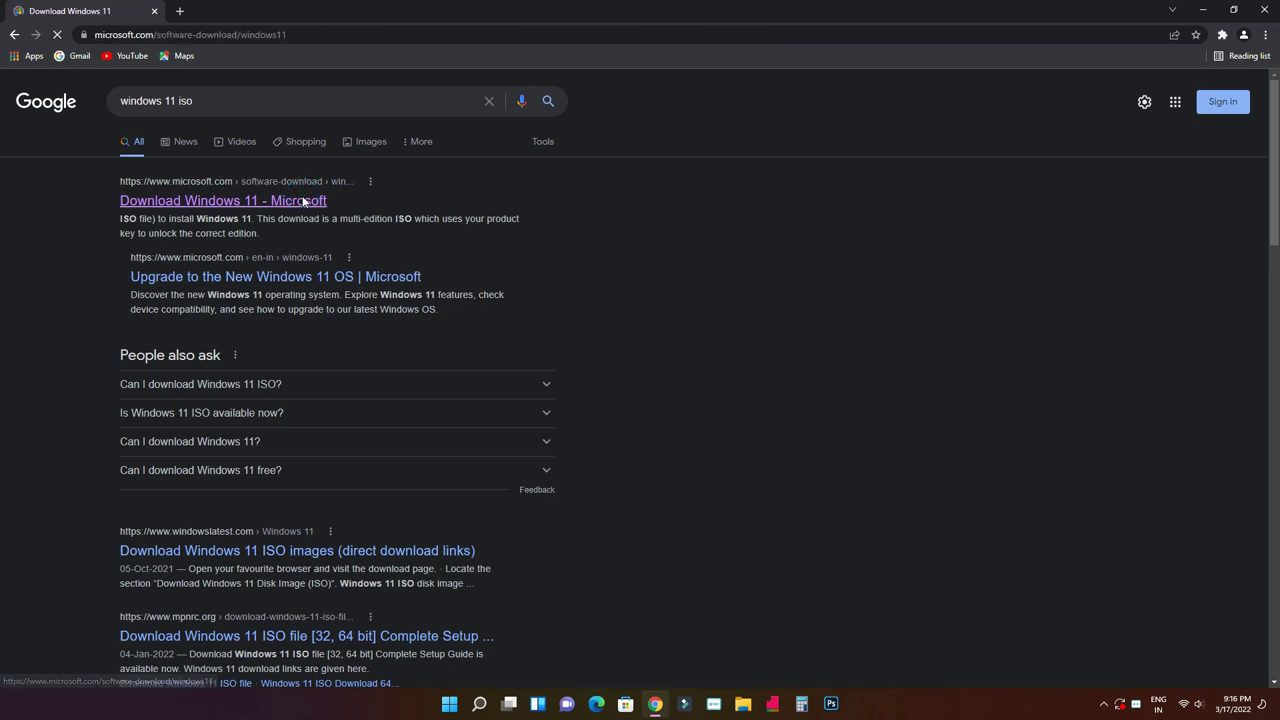
In the Download Windows 11 Disk Image (ISO) section, select Windows 11 (multi-edition ISO) and request its download.
scroll(392, 402, "down", 3)
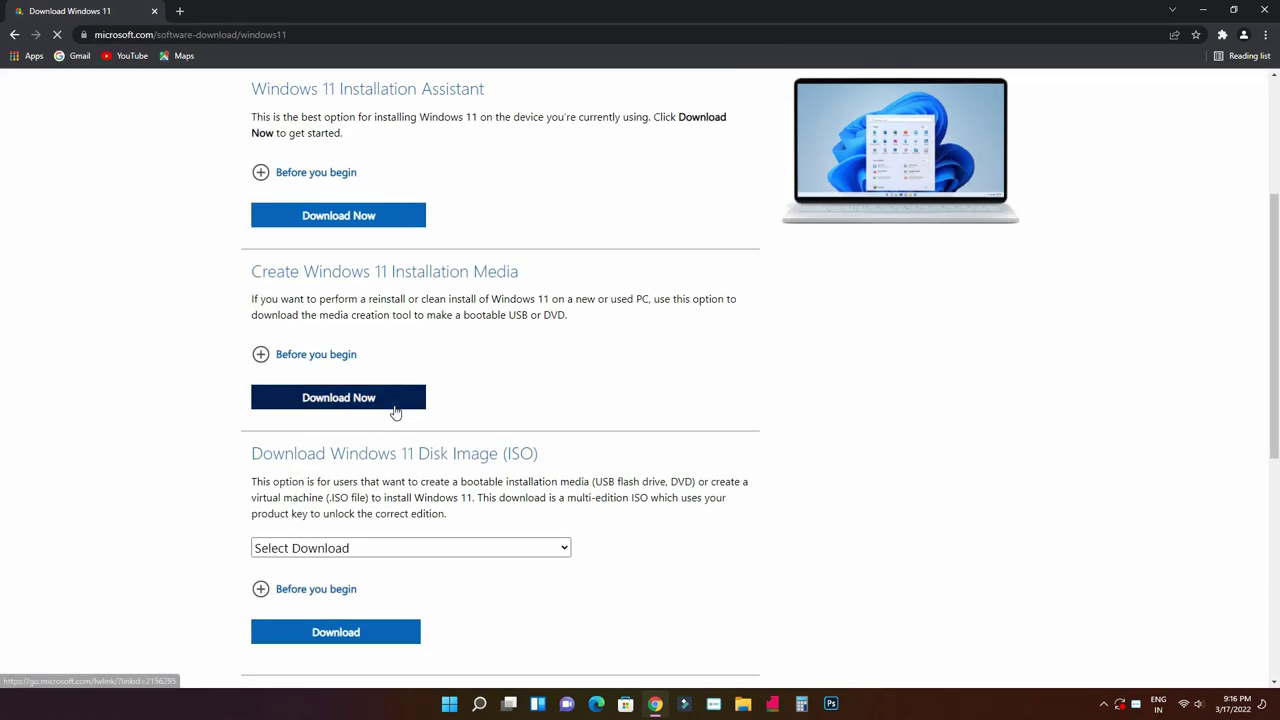
scroll(394, 410, "down", 1)
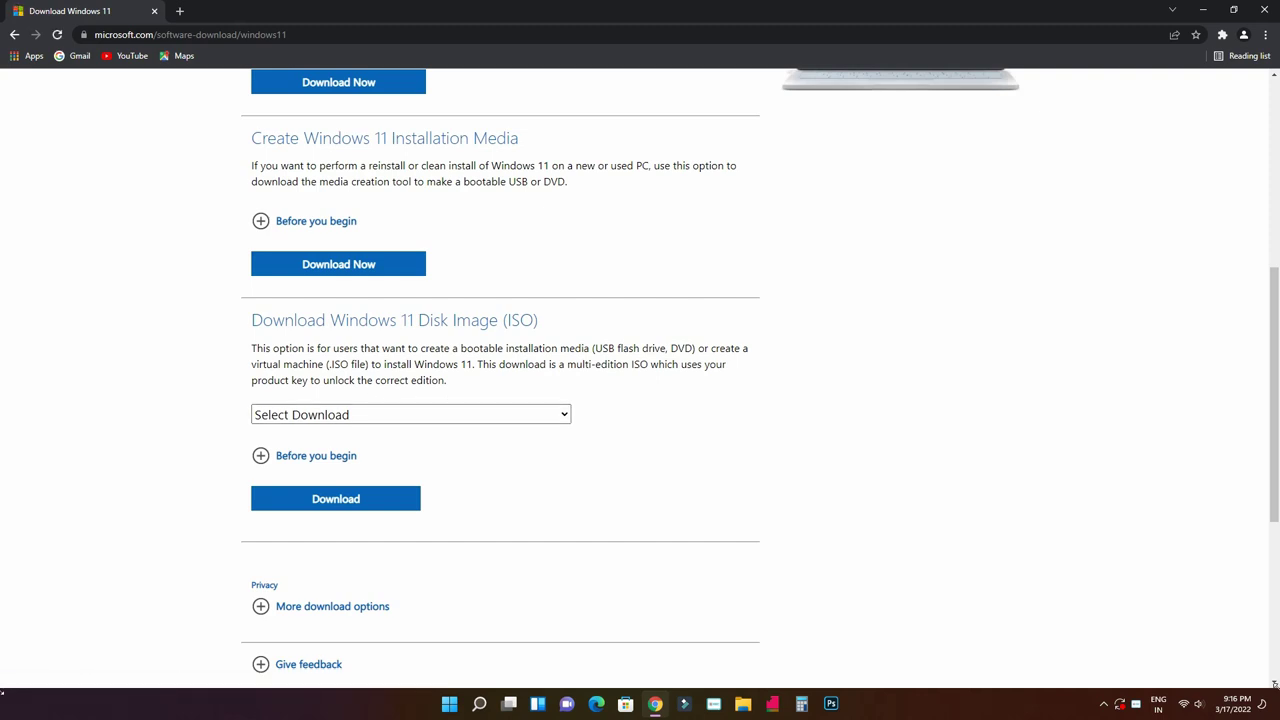
left_click(503, 415)
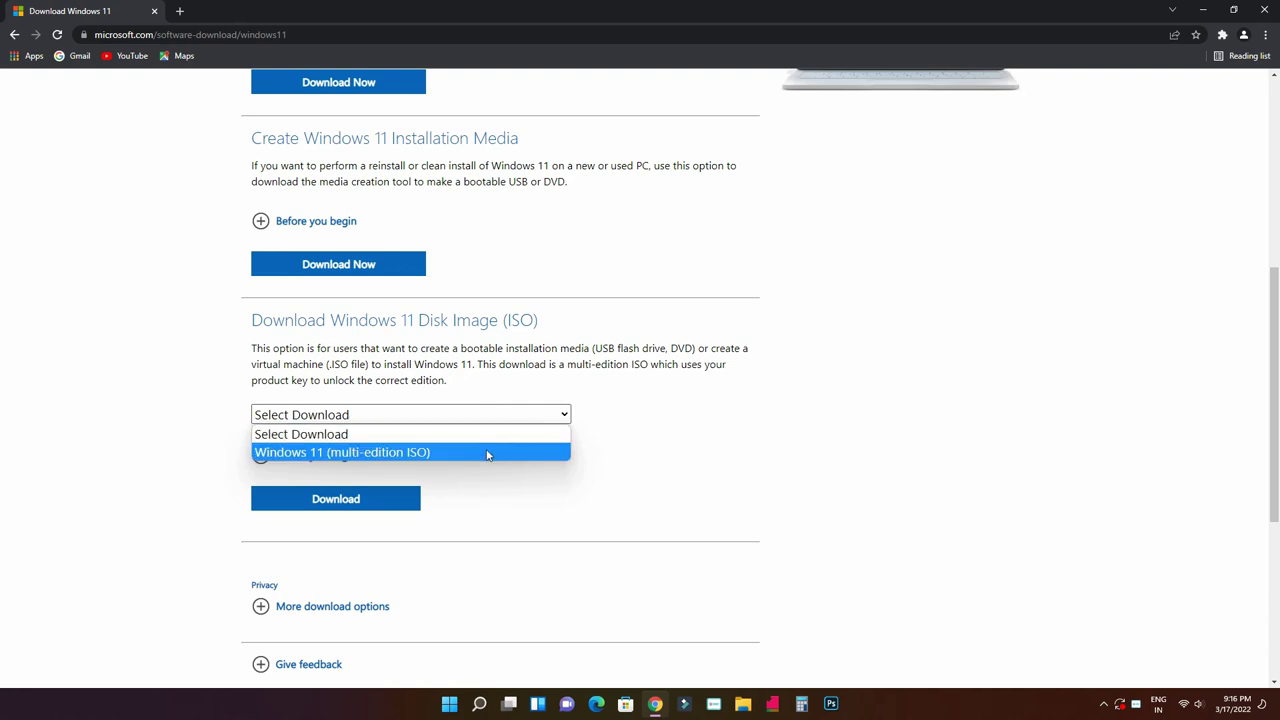
left_click(487, 452)
left_click(399, 498)
Set the product language to English and confirm the choice.
scroll(398, 500, "down", 3)
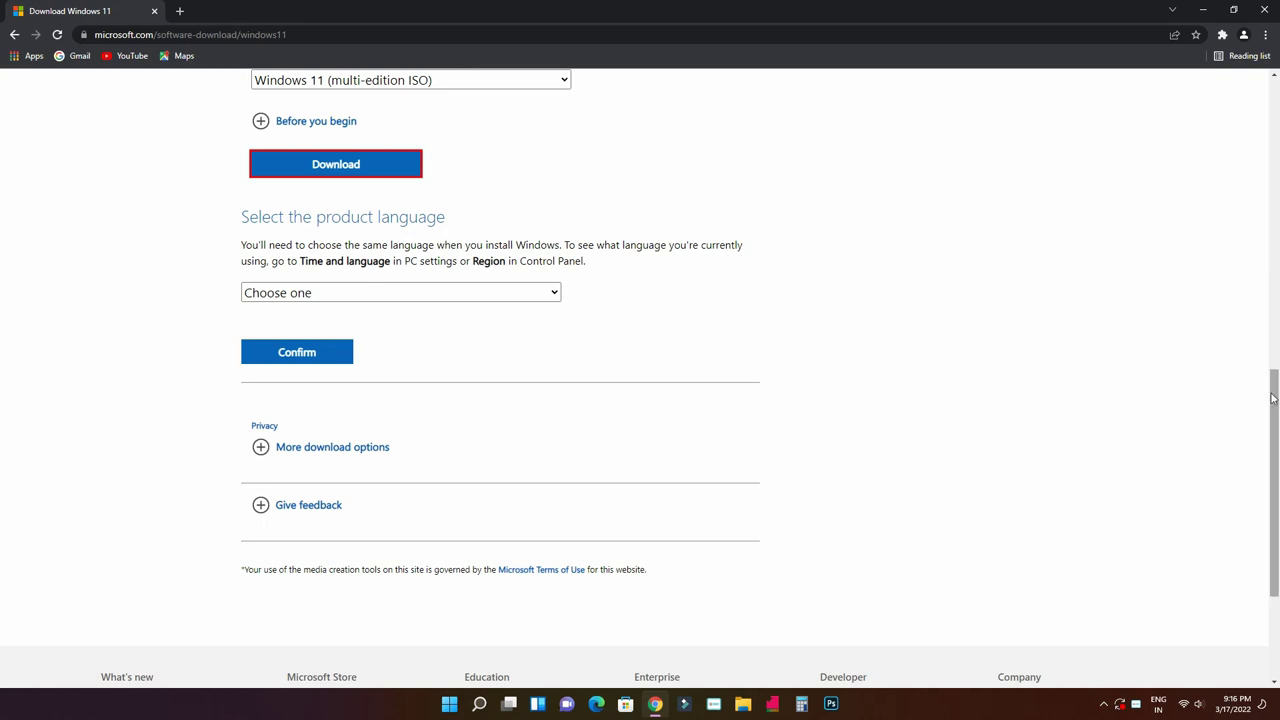
left_click(487, 297)
left_click(371, 491)
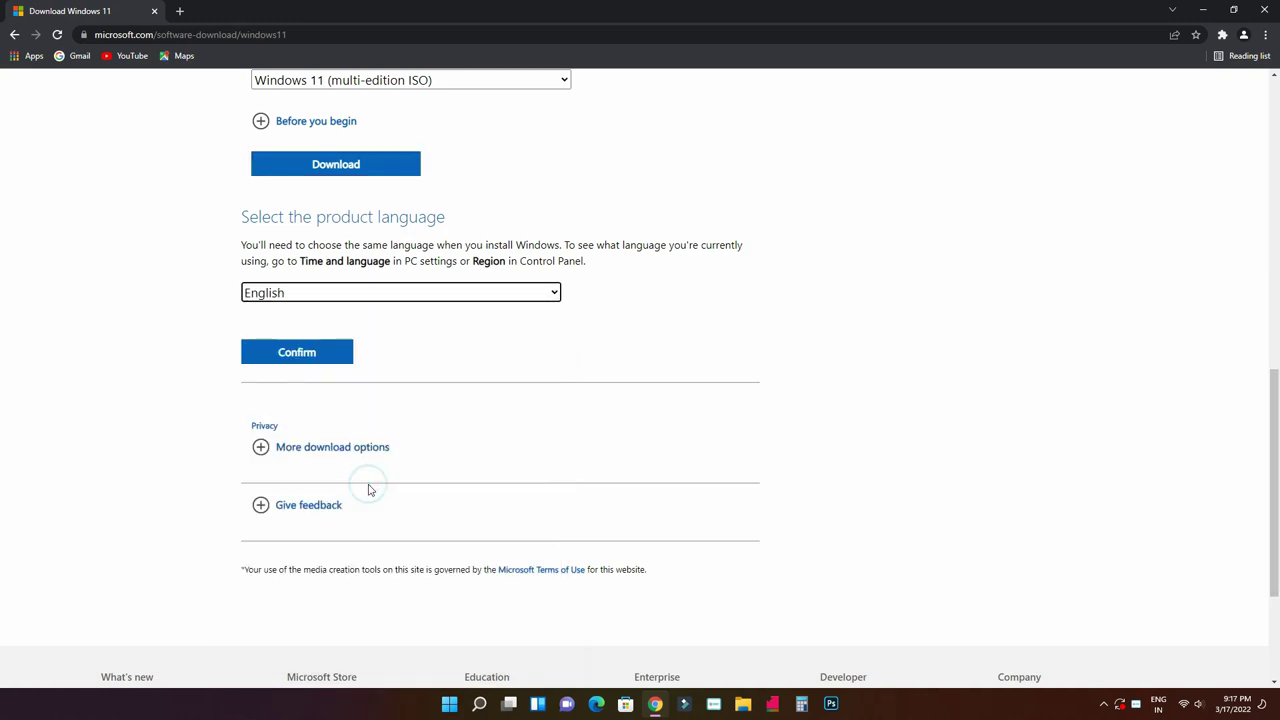
left_click(313, 358)
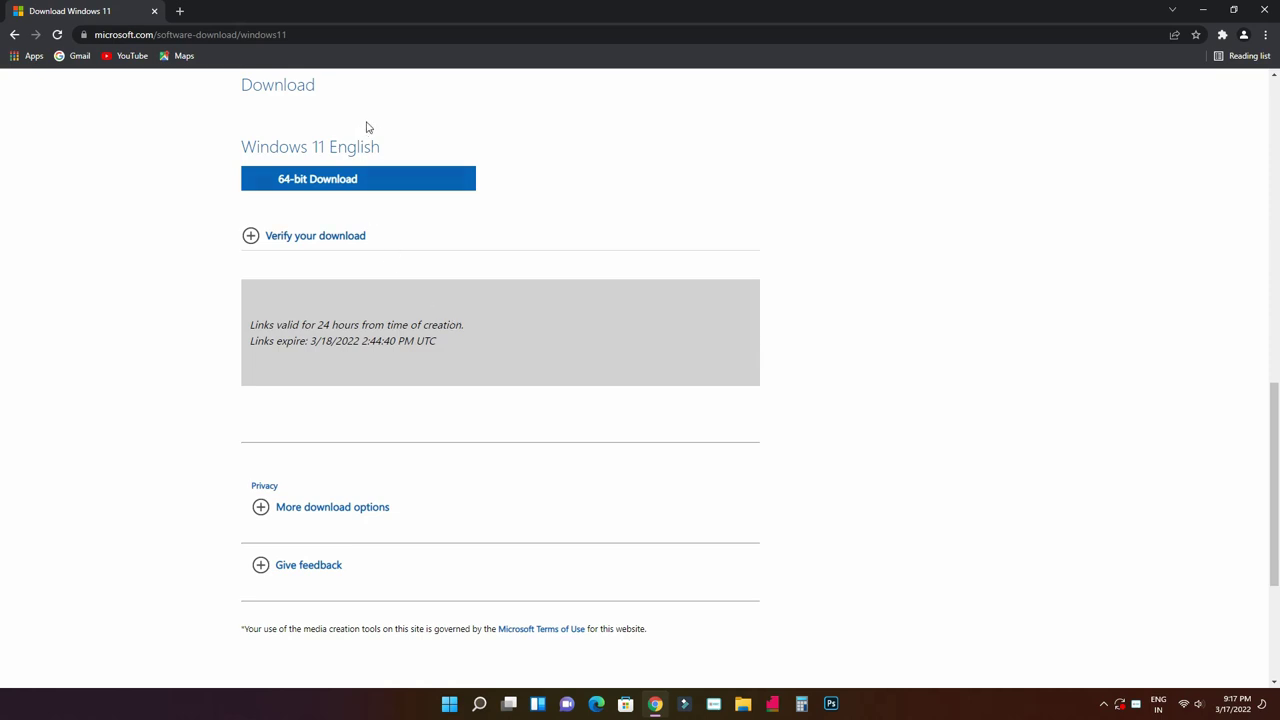
Start the 64-bit Windows 11 English ISO download and pause it.
left_click(343, 178)
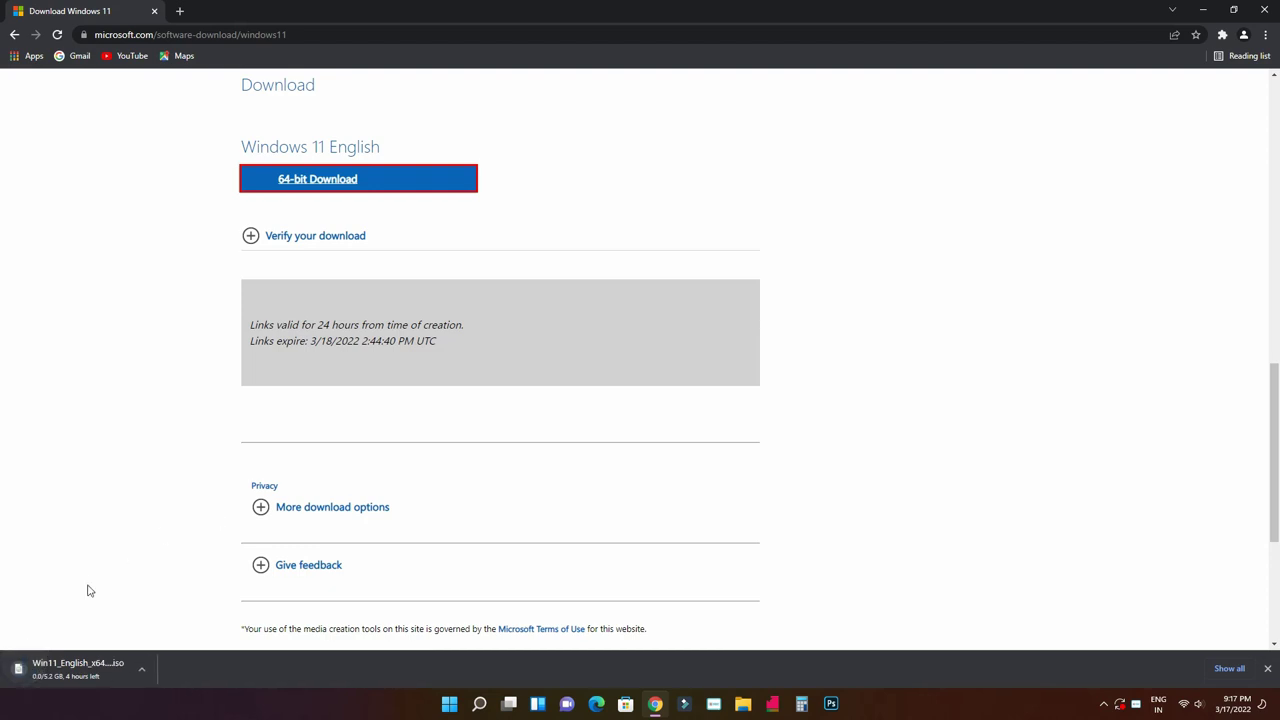
left_click(142, 669)
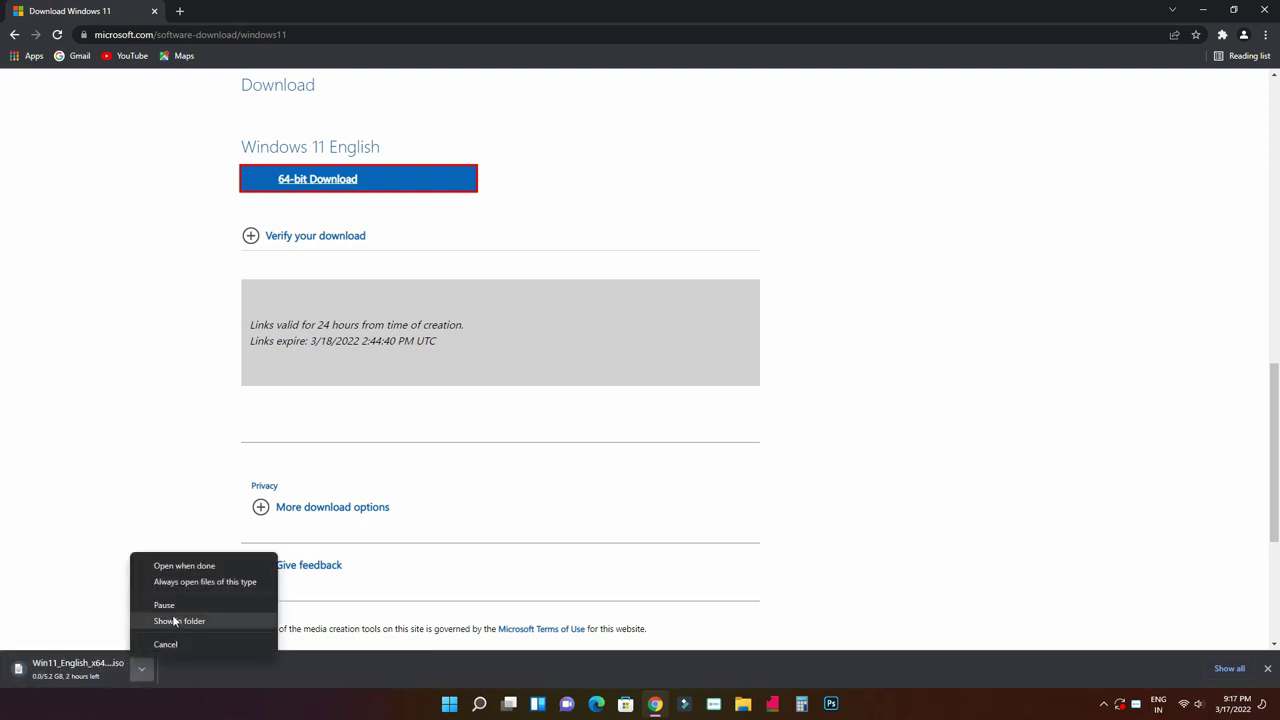
left_click(168, 605)
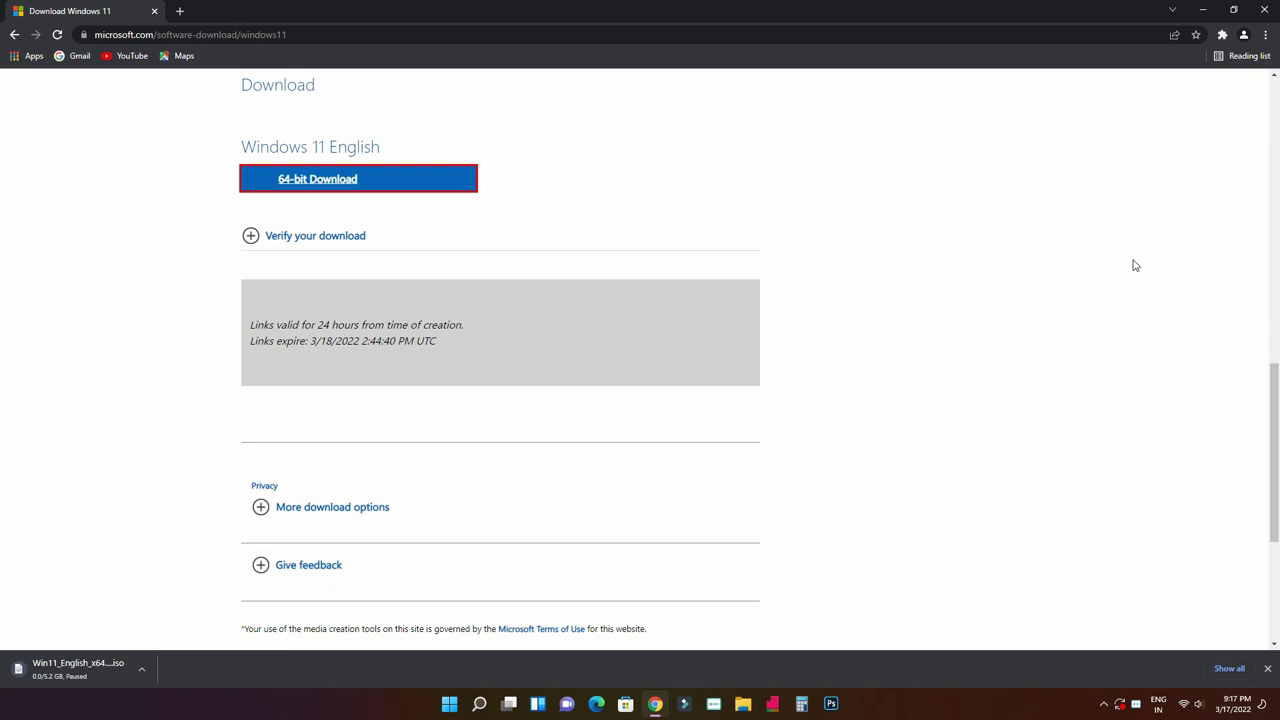
Search for "rufus" in a new browser tab and open the official rufus.ie site.
left_click(180, 11)
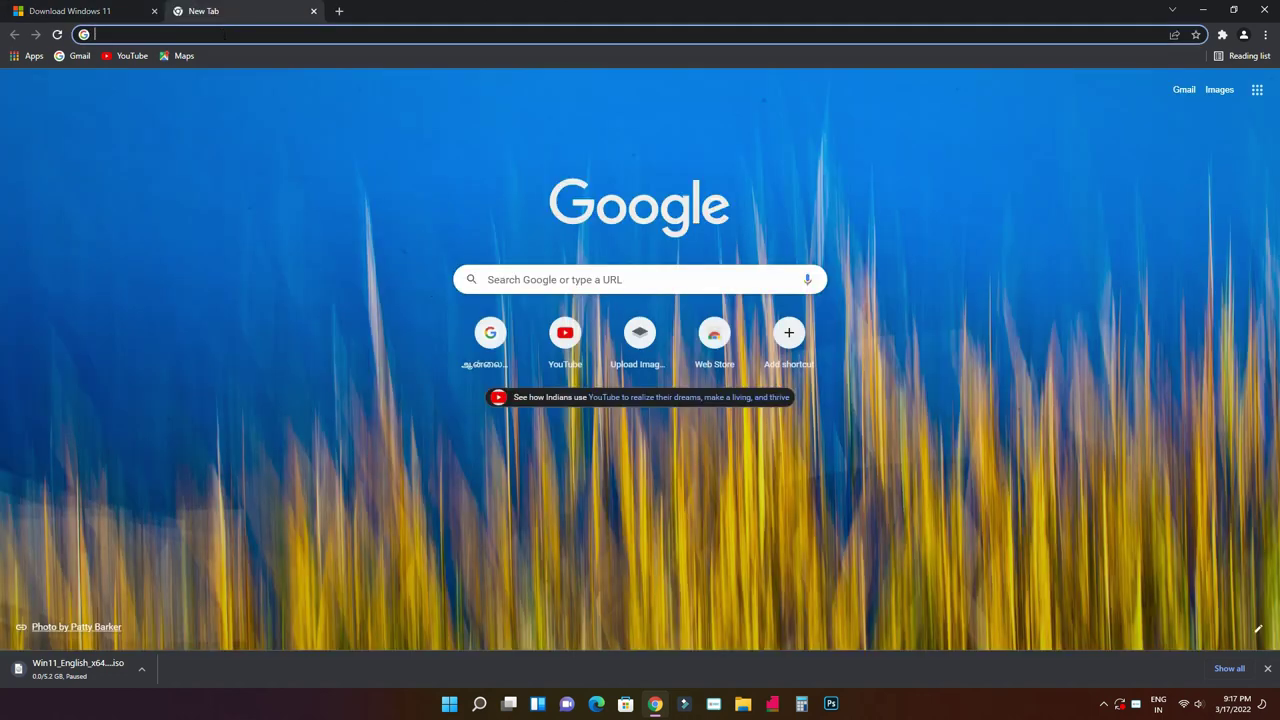
type("rufus")
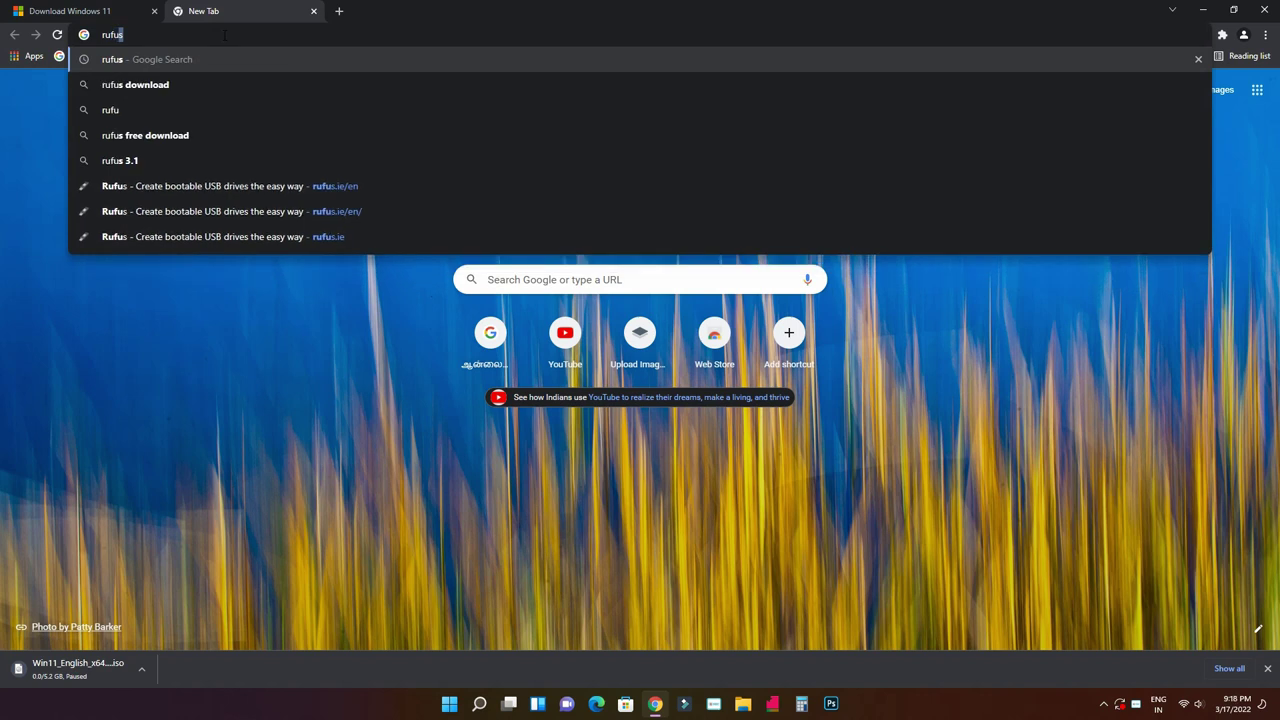
key("Return")
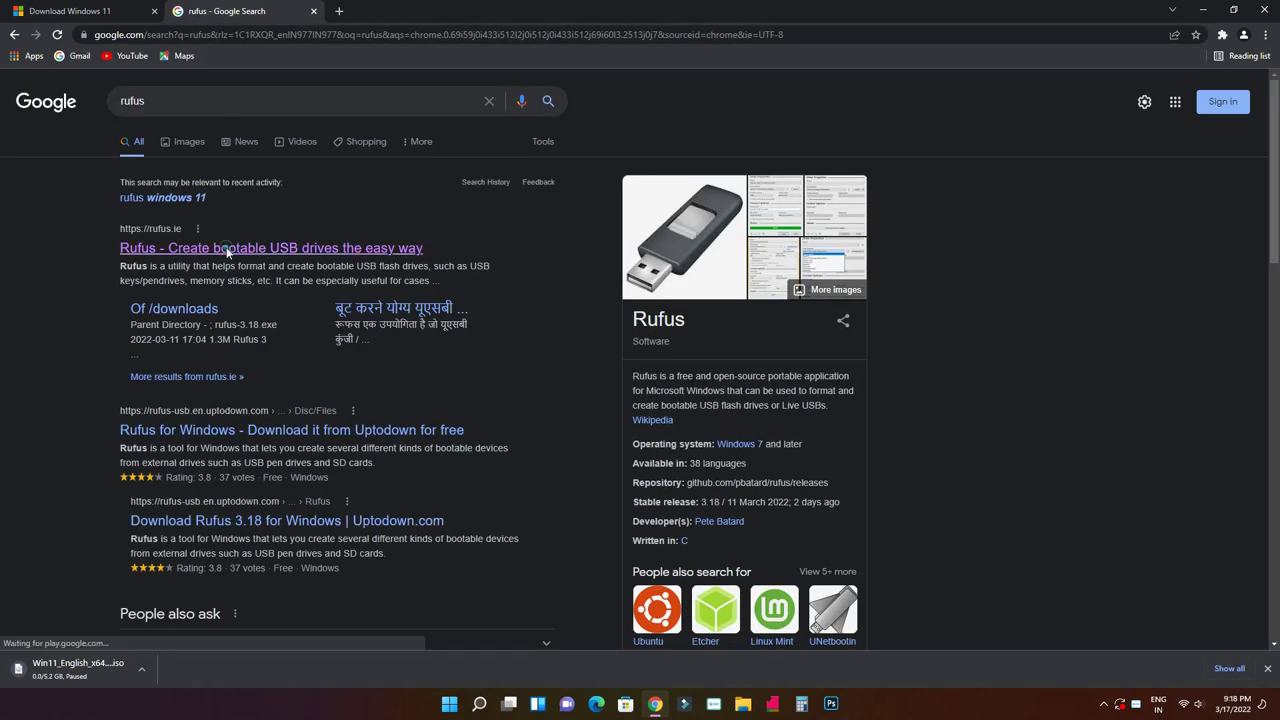
left_click(226, 251)
Download Rufus 3.18 from the site's Download section, dismissing the advertisement.
scroll(558, 341, "down", 2)
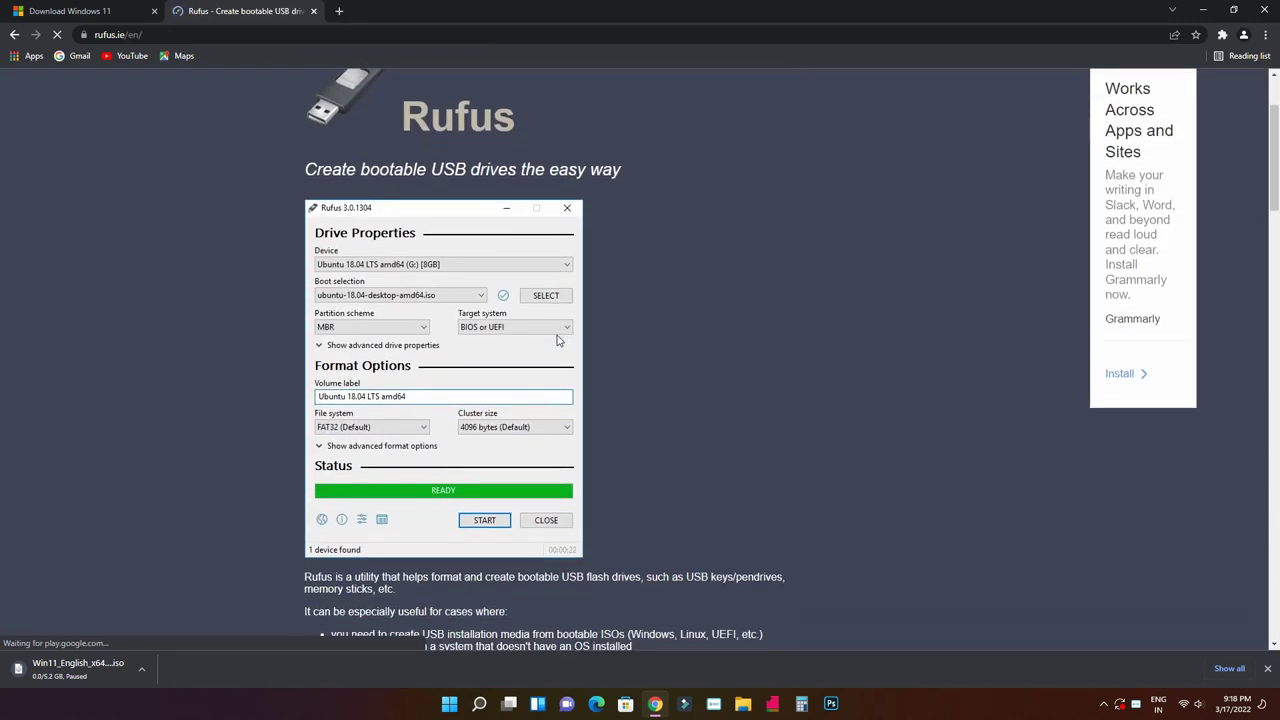
scroll(558, 341, "down", 5)
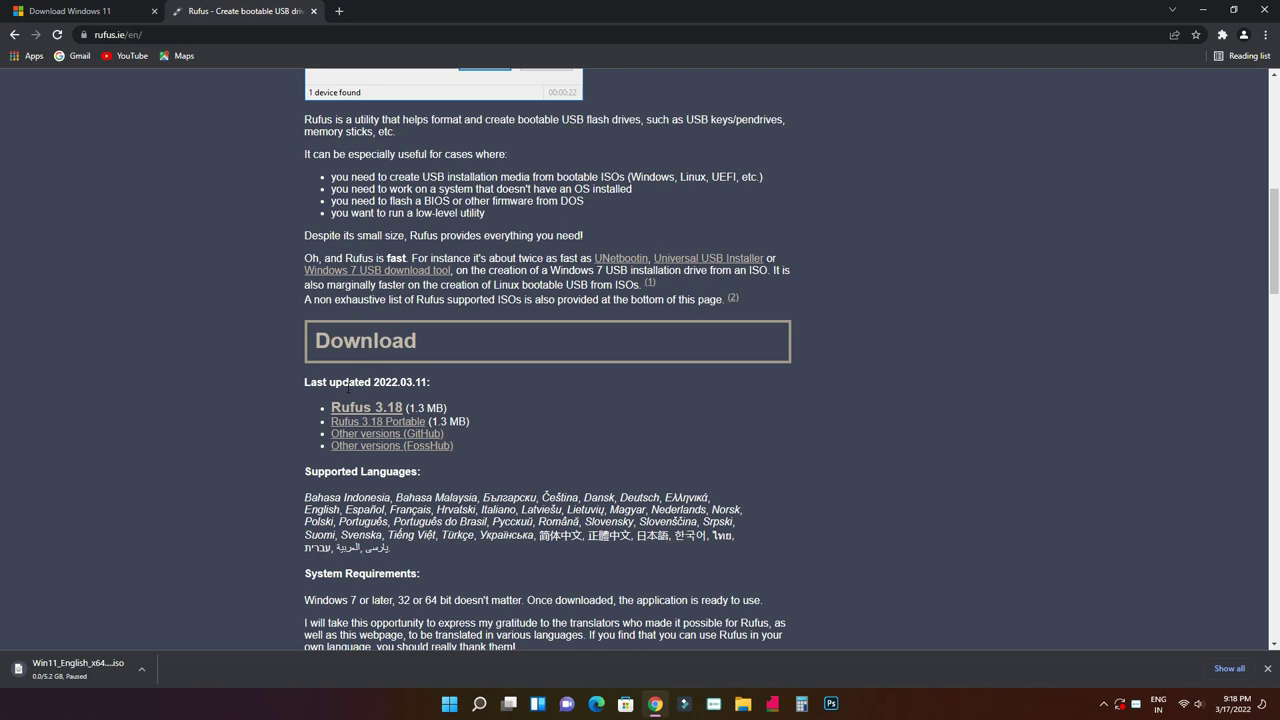
left_click(375, 410)
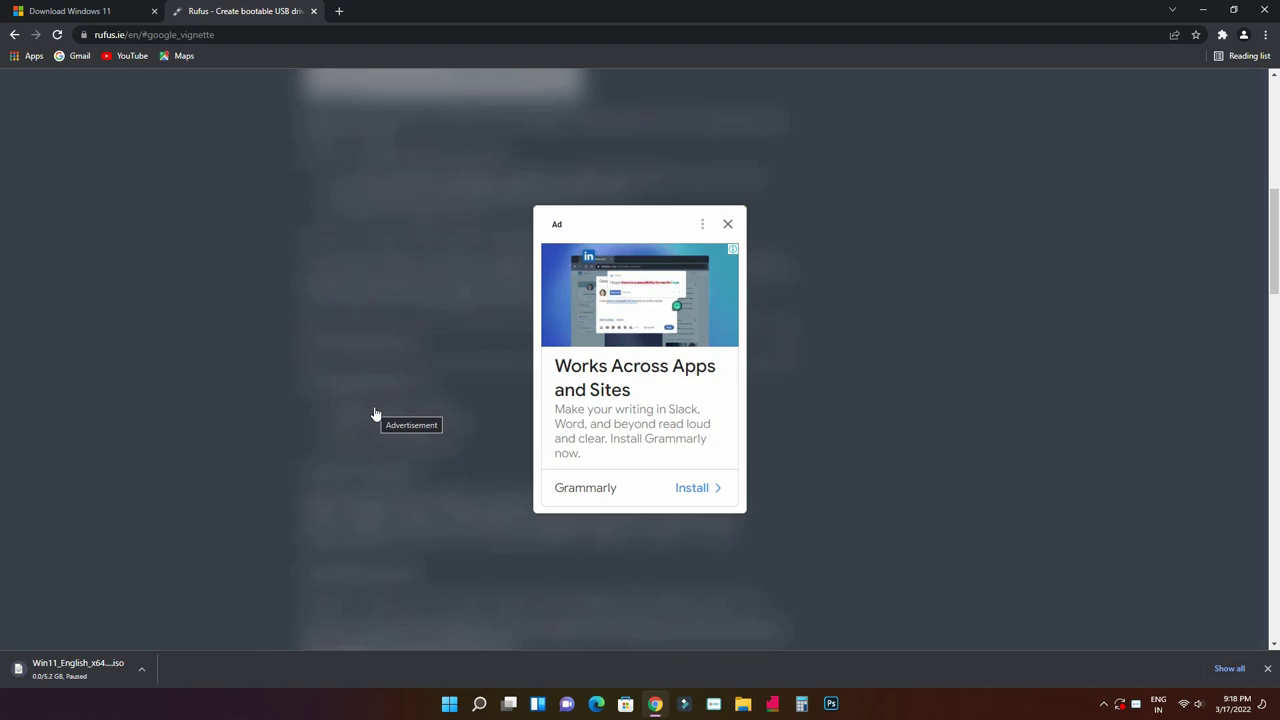
left_click(727, 225)
left_click(727, 225)
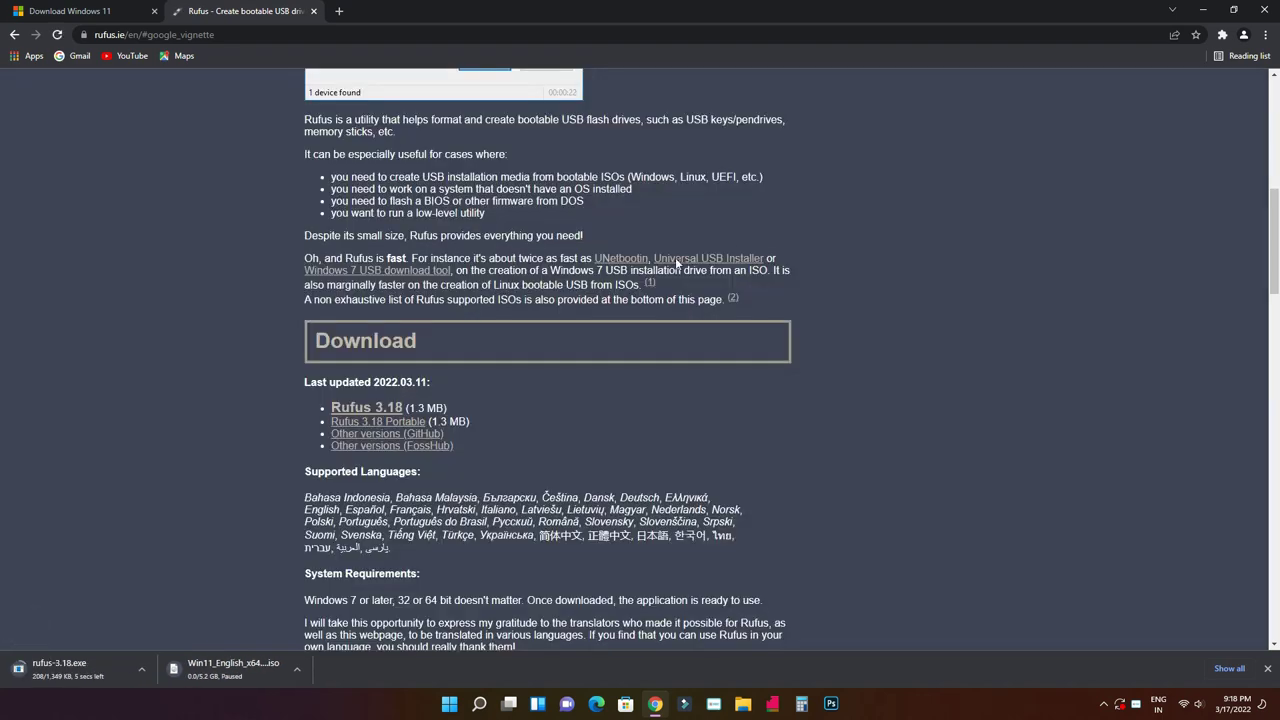
Launch the downloaded rufus-3.18.exe, minimize the browser and allow Rufus to check for updates online.
left_click(42, 667)
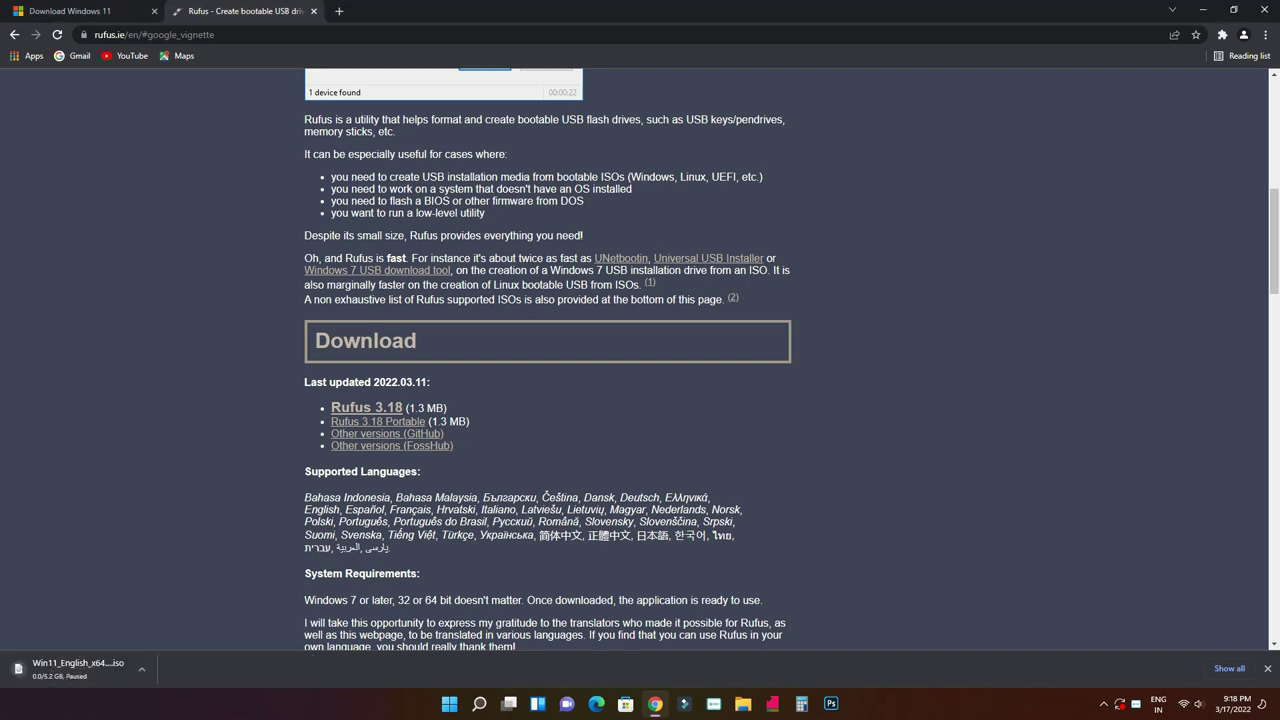
left_click(1203, 10)
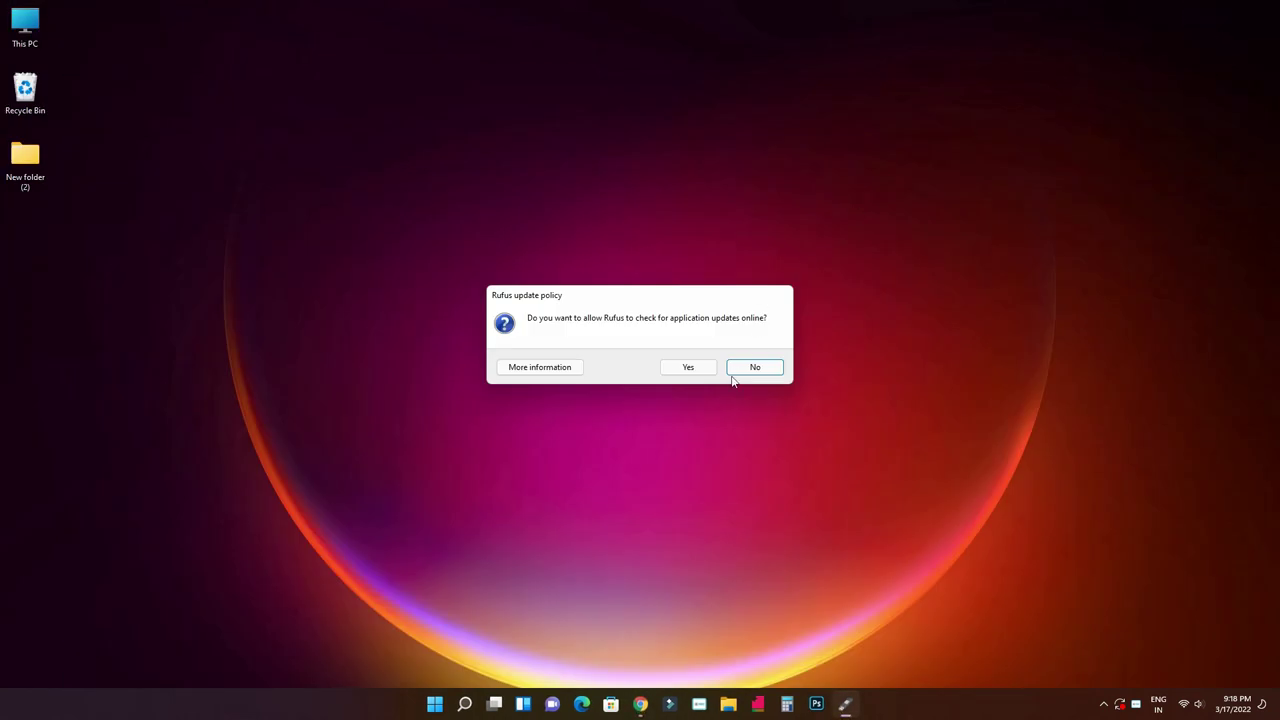
left_click(686, 368)
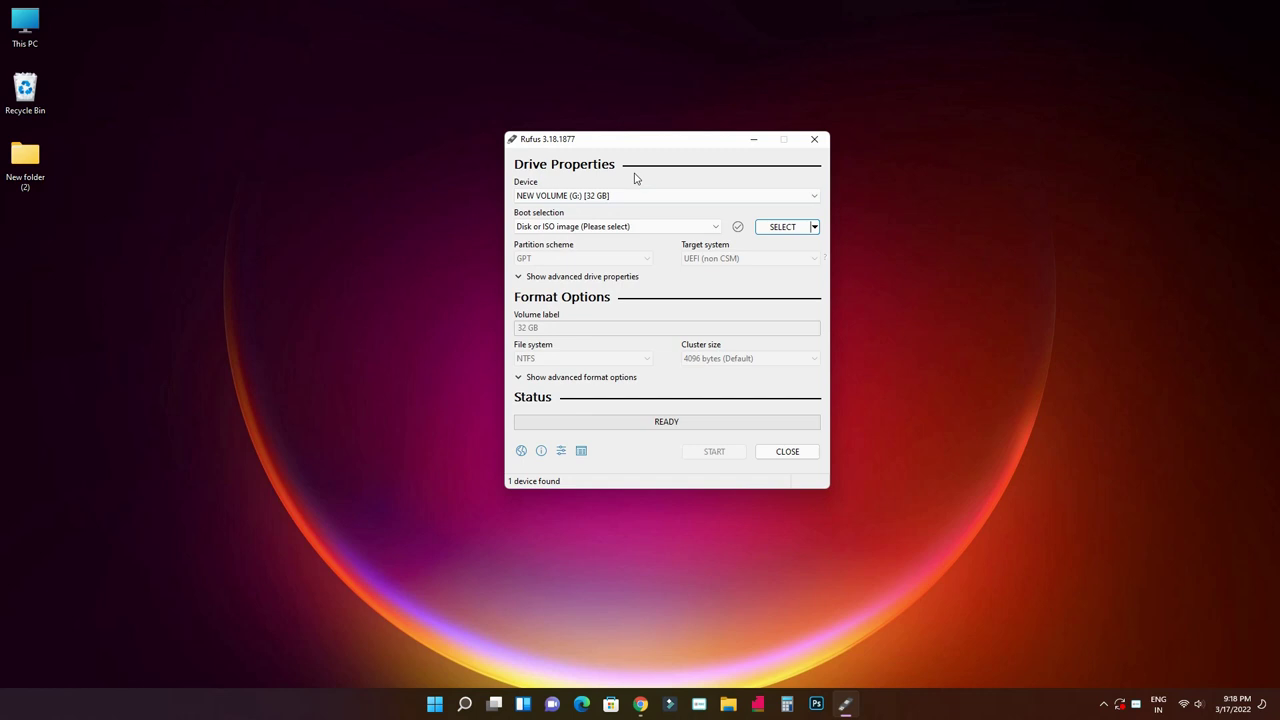
Check the desktop's New folder (2) for the Windows 11 ISO and inspect the contents of the NEW VOLUME (G:) drive.
double_click(25, 160)
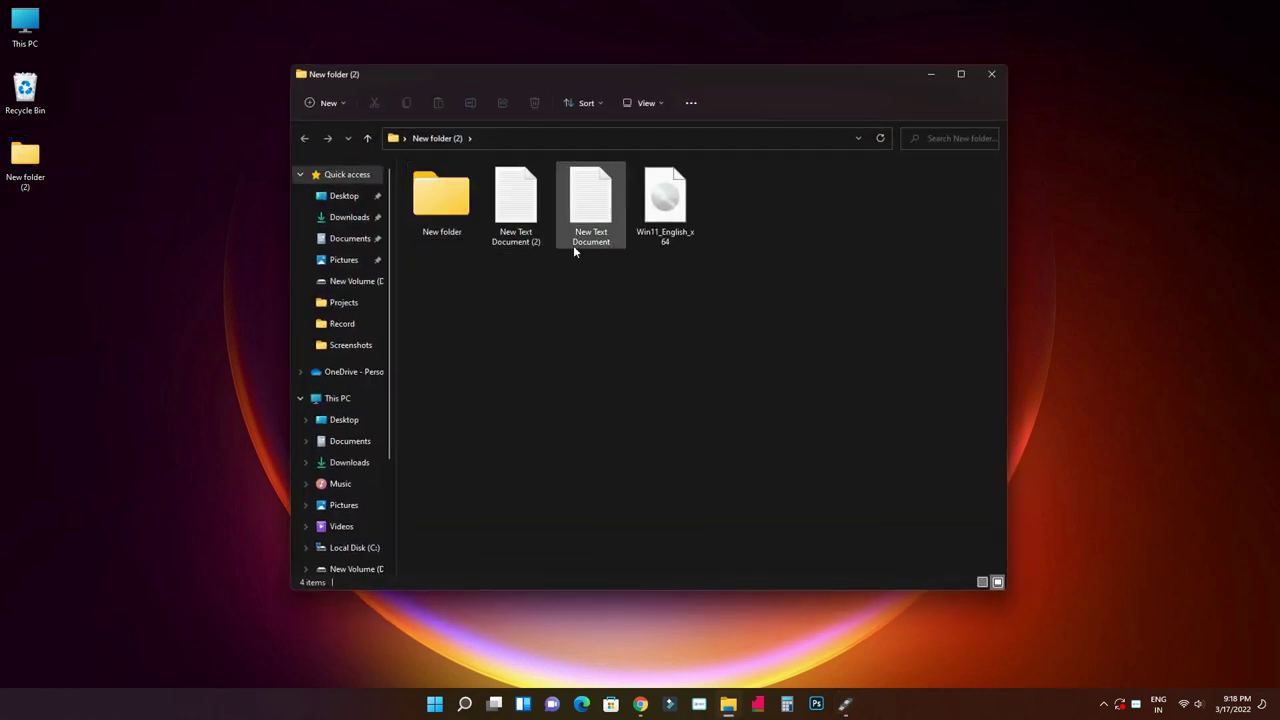
left_click(940, 80)
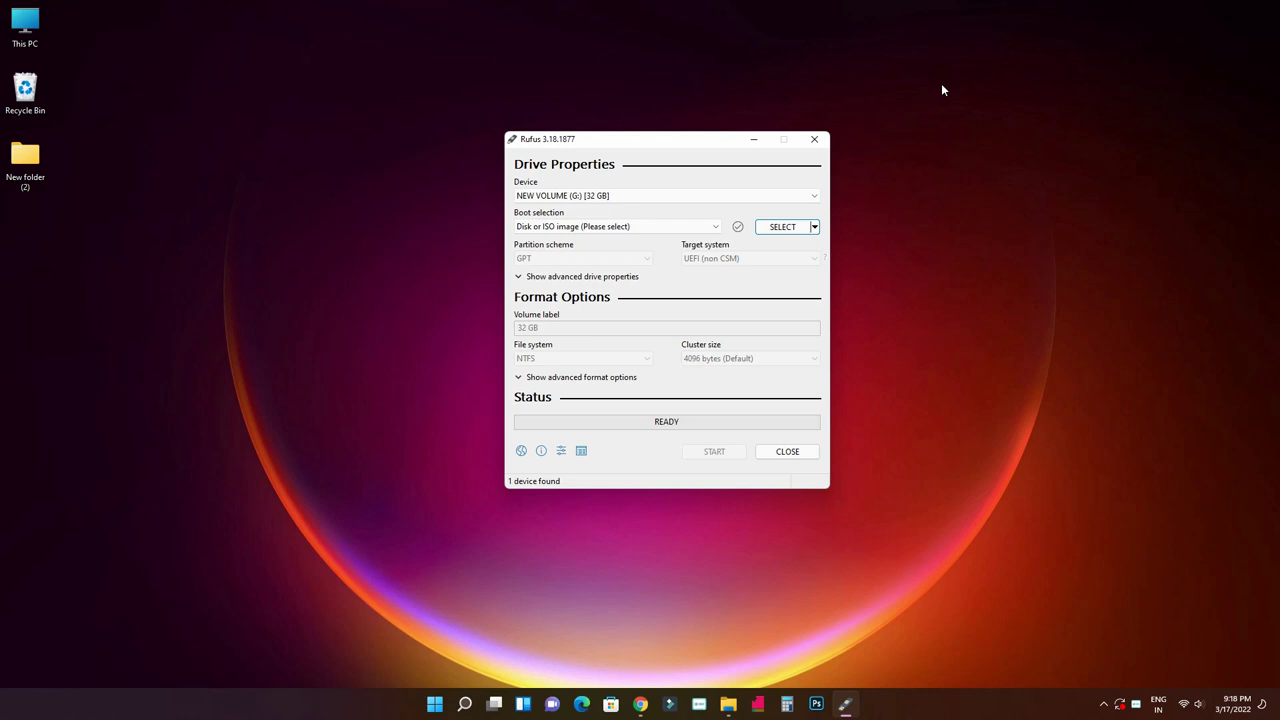
left_click(728, 704)
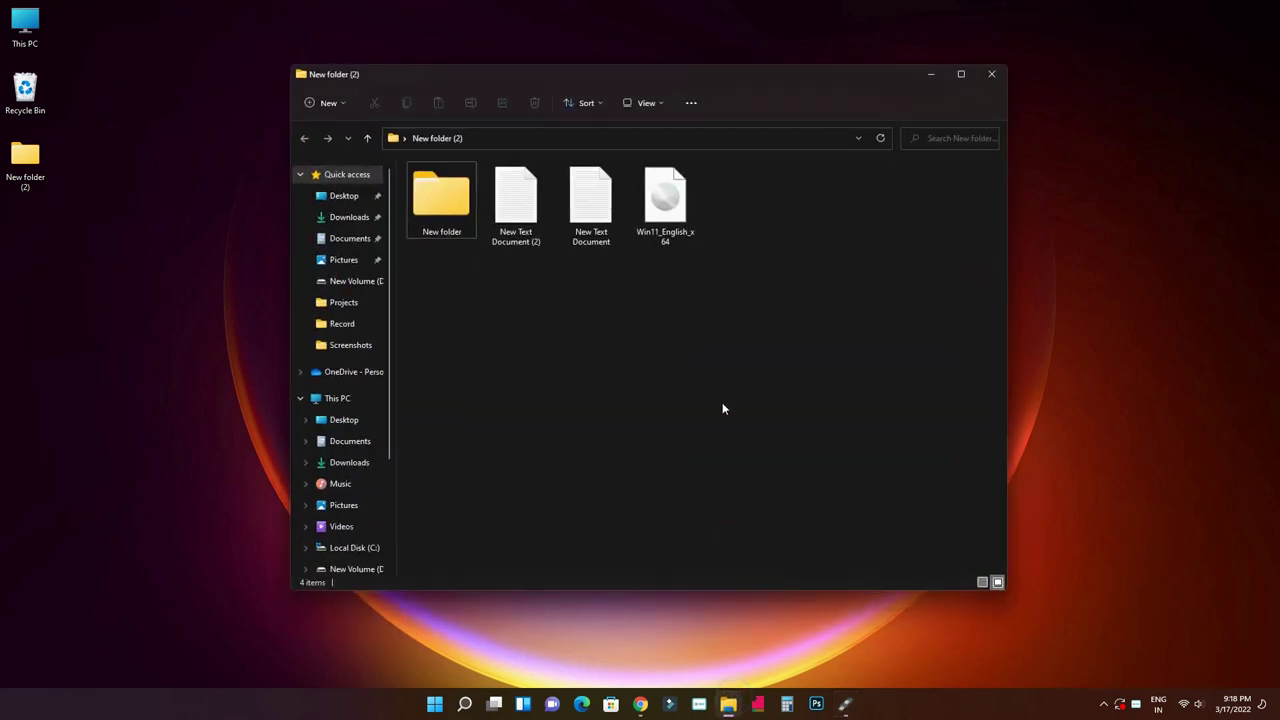
scroll(340, 550, "down", 2)
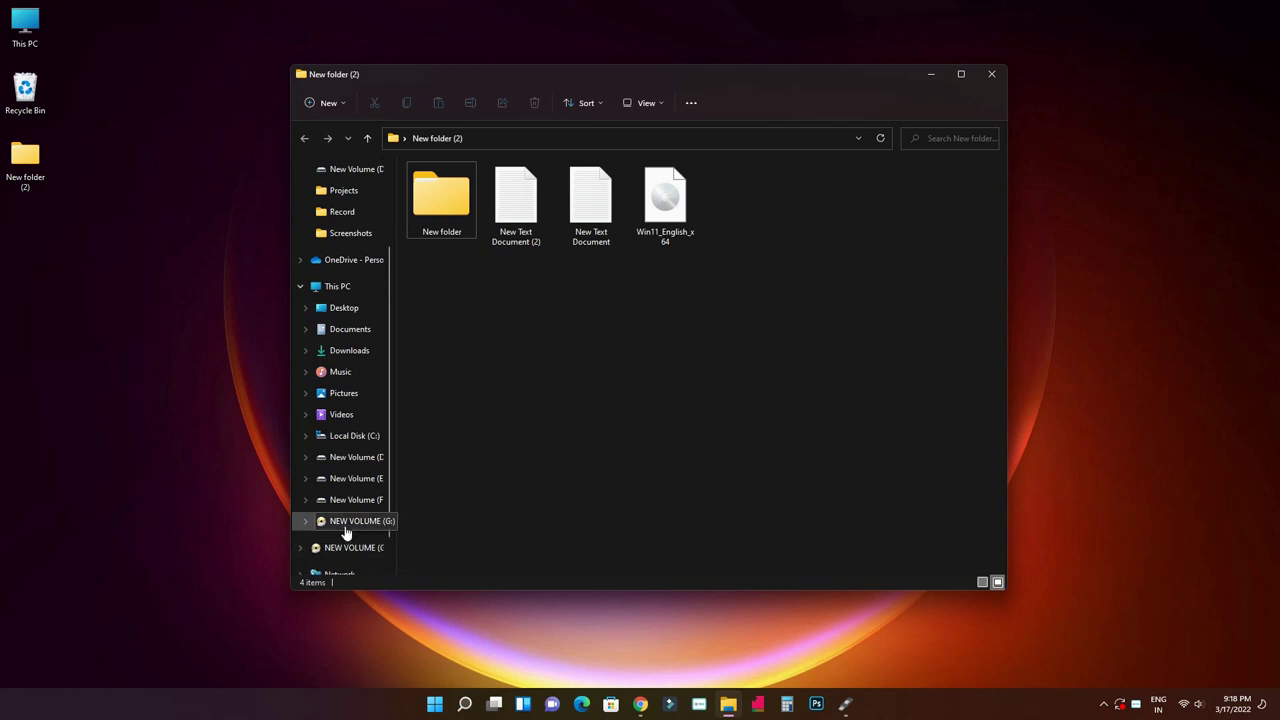
left_click(348, 522)
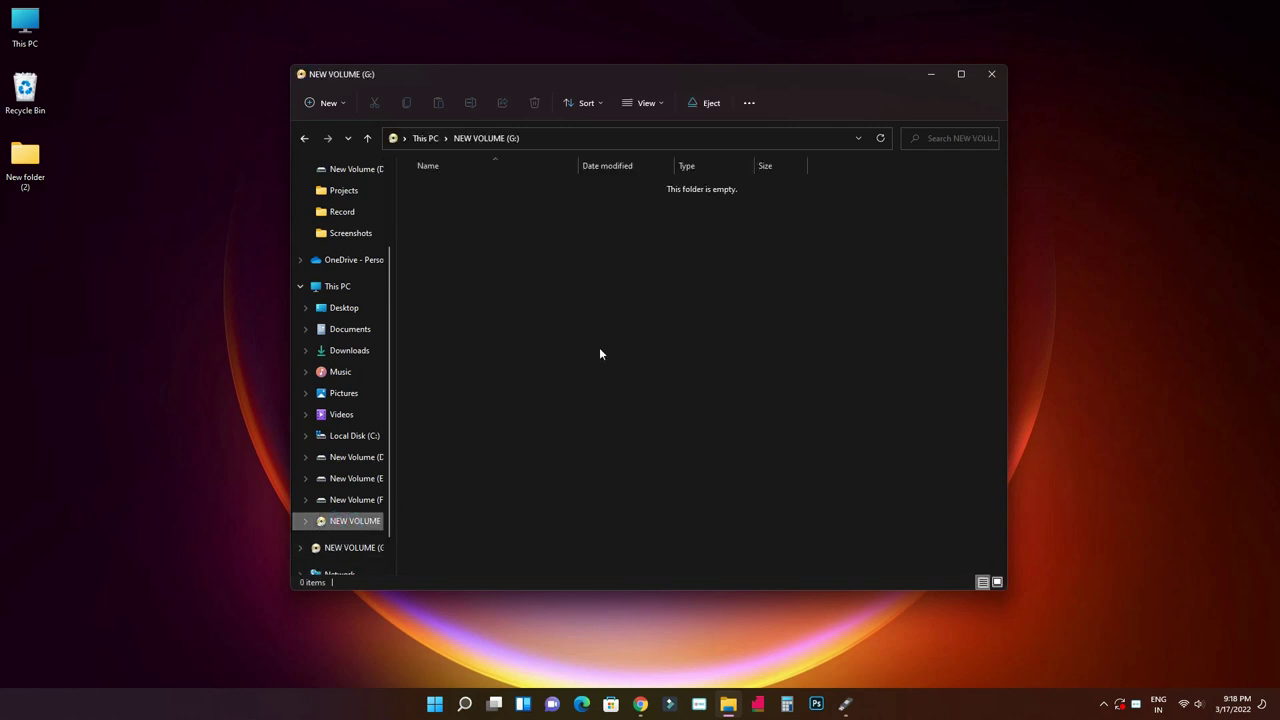
left_click(936, 76)
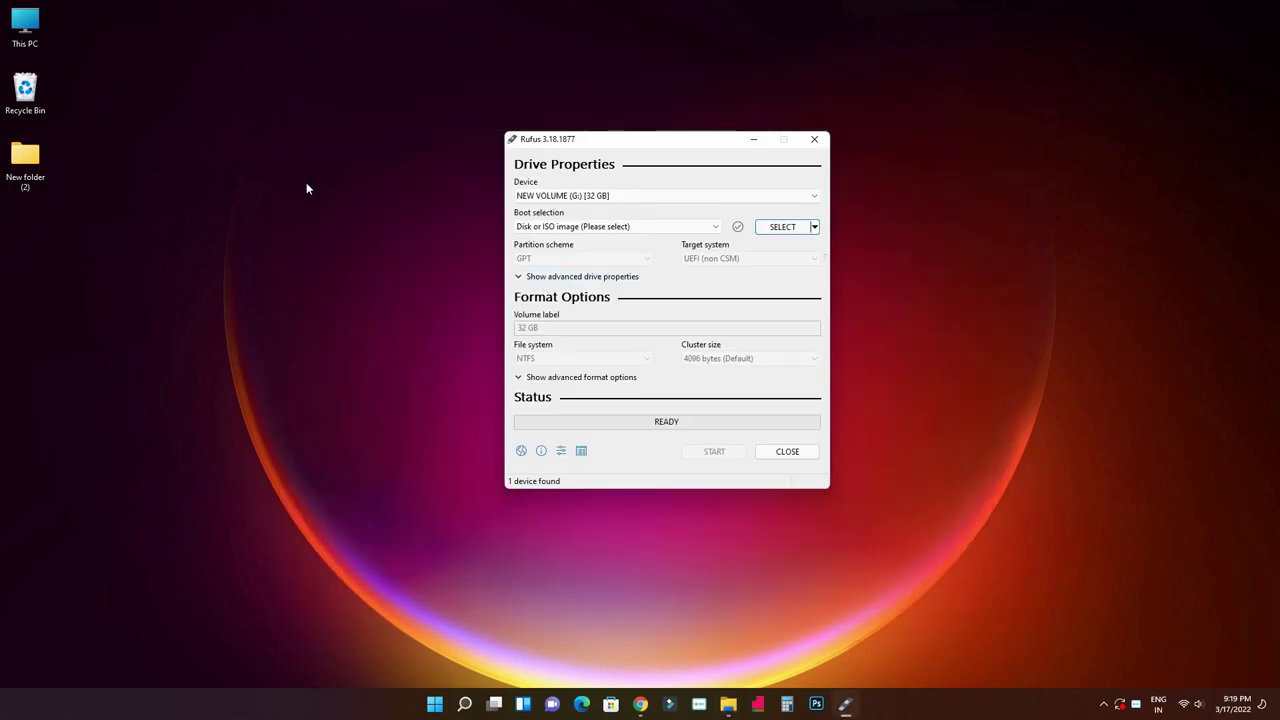
In Rufus, keep NEW VOLUME (G:) [32 GB] as the device and set the boot selection to Disk or ISO image.
left_click(567, 196)
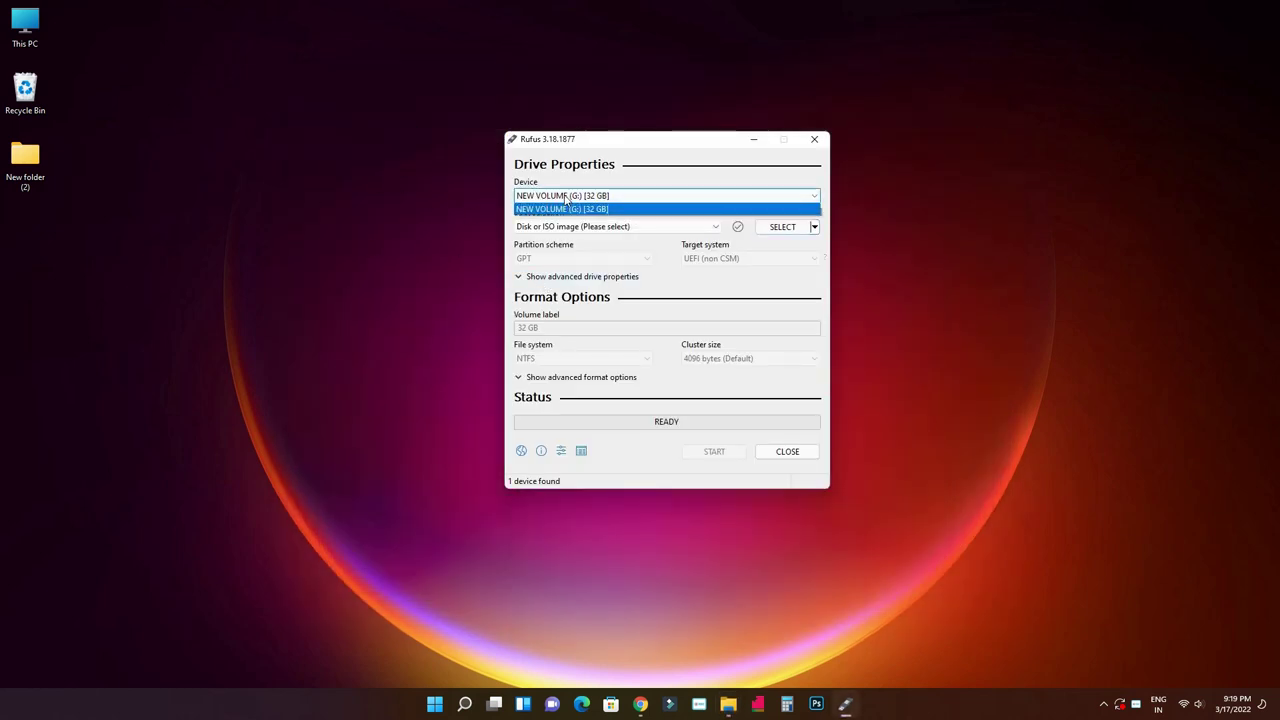
left_click(487, 228)
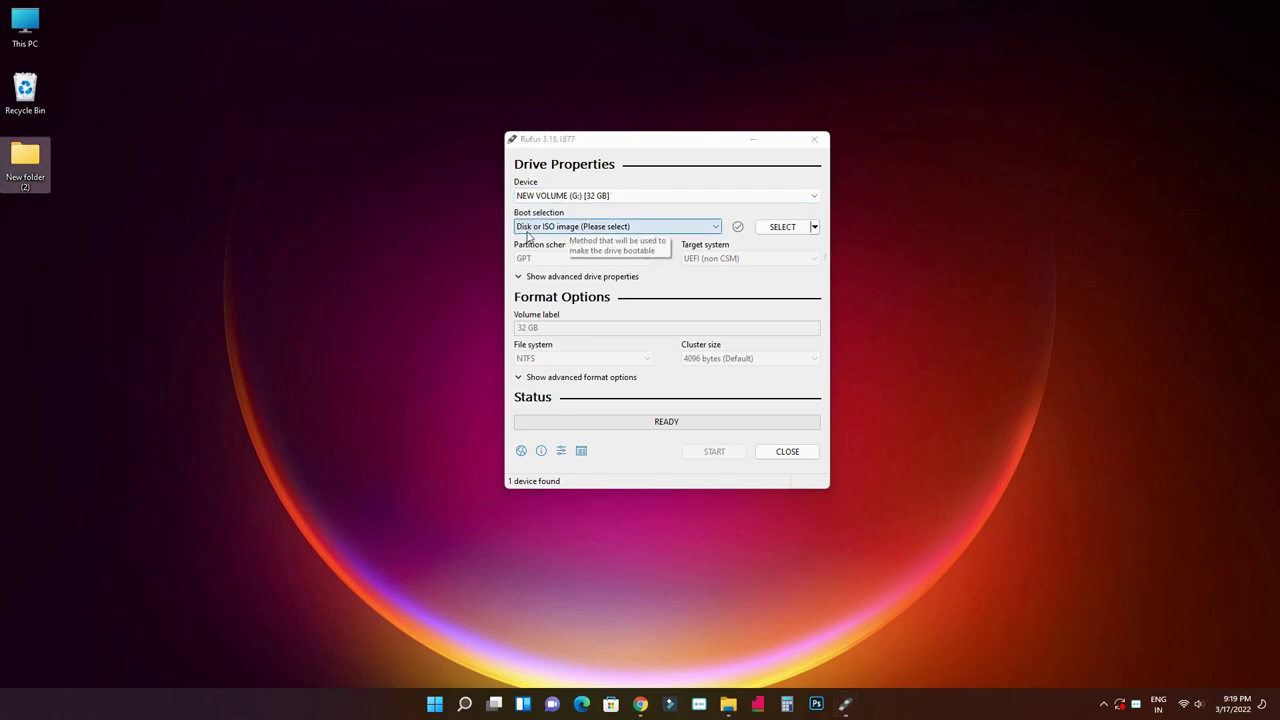
left_click(527, 236)
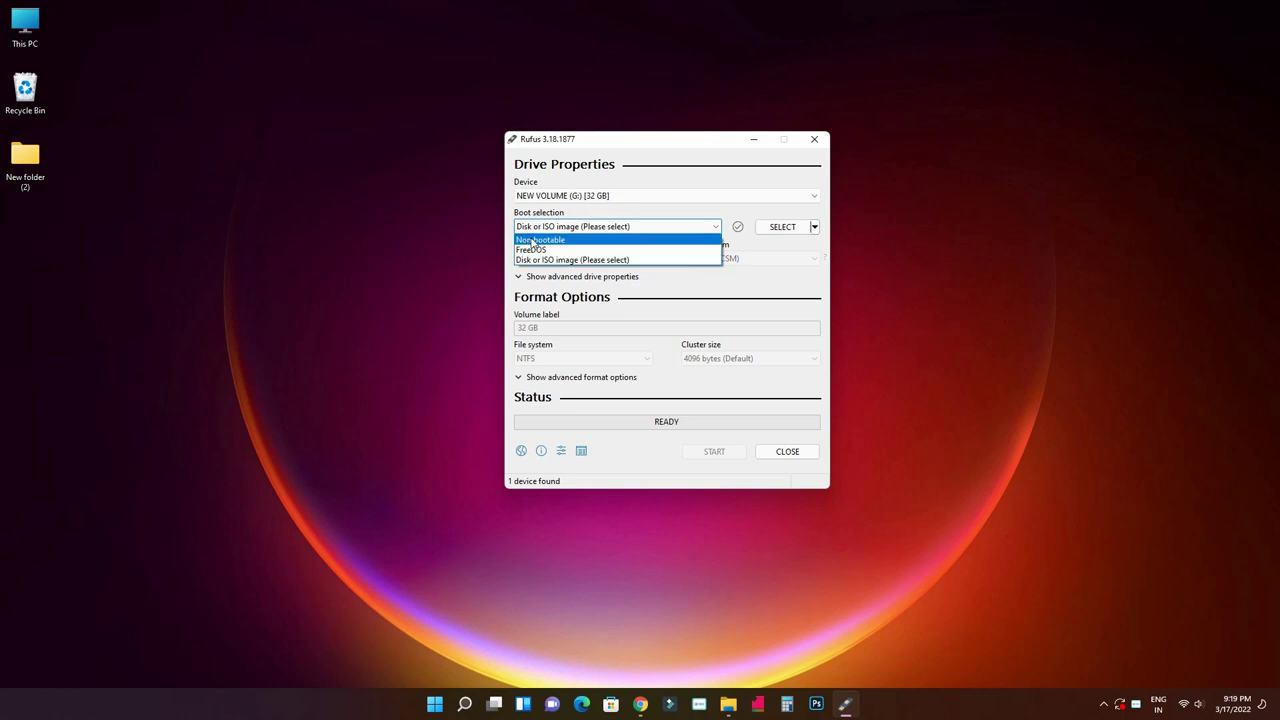
left_click(598, 261)
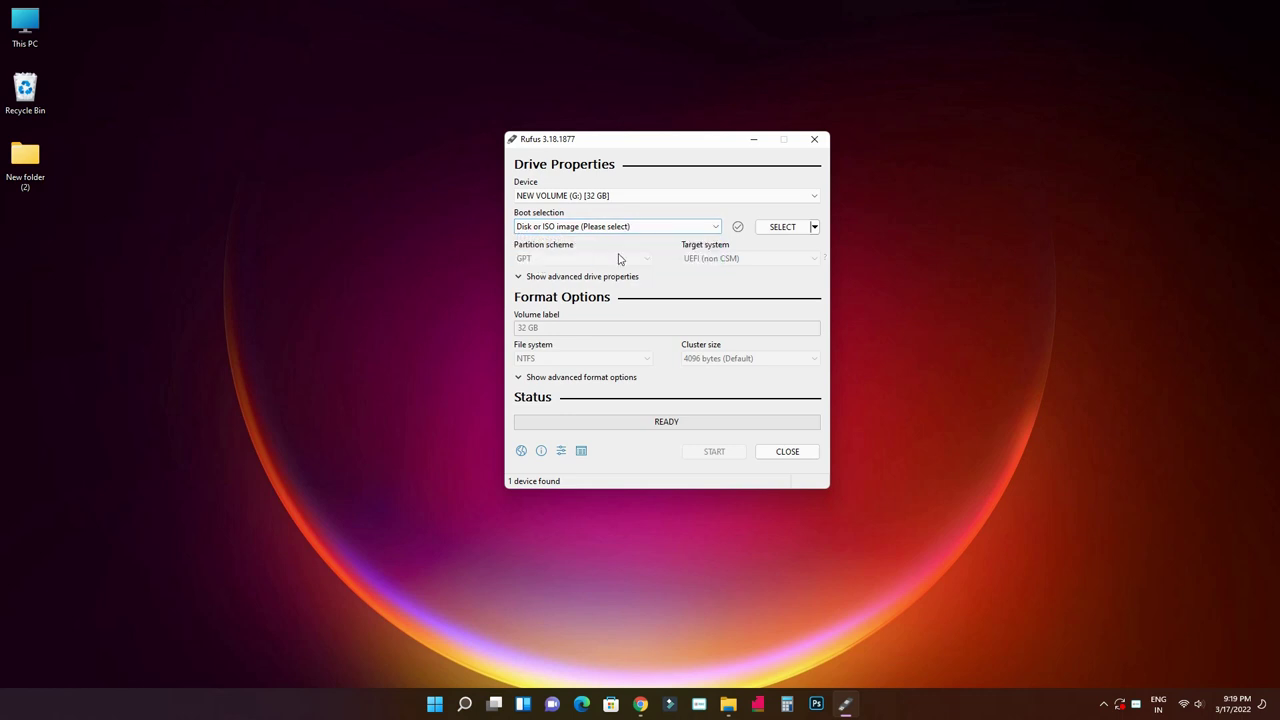
Load the Win11_English_x64 ISO from the desktop's New folder (2) as the boot image.
left_click(791, 236)
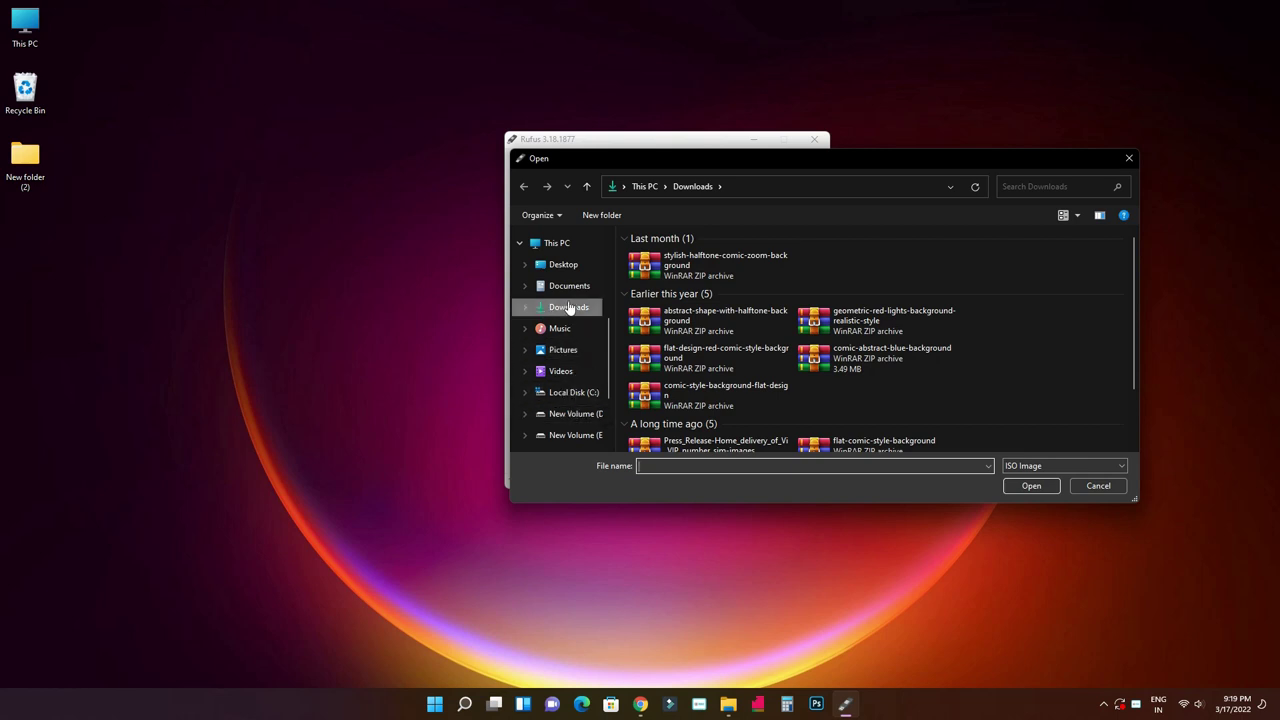
left_click(563, 264)
double_click(660, 265)
left_click(738, 273)
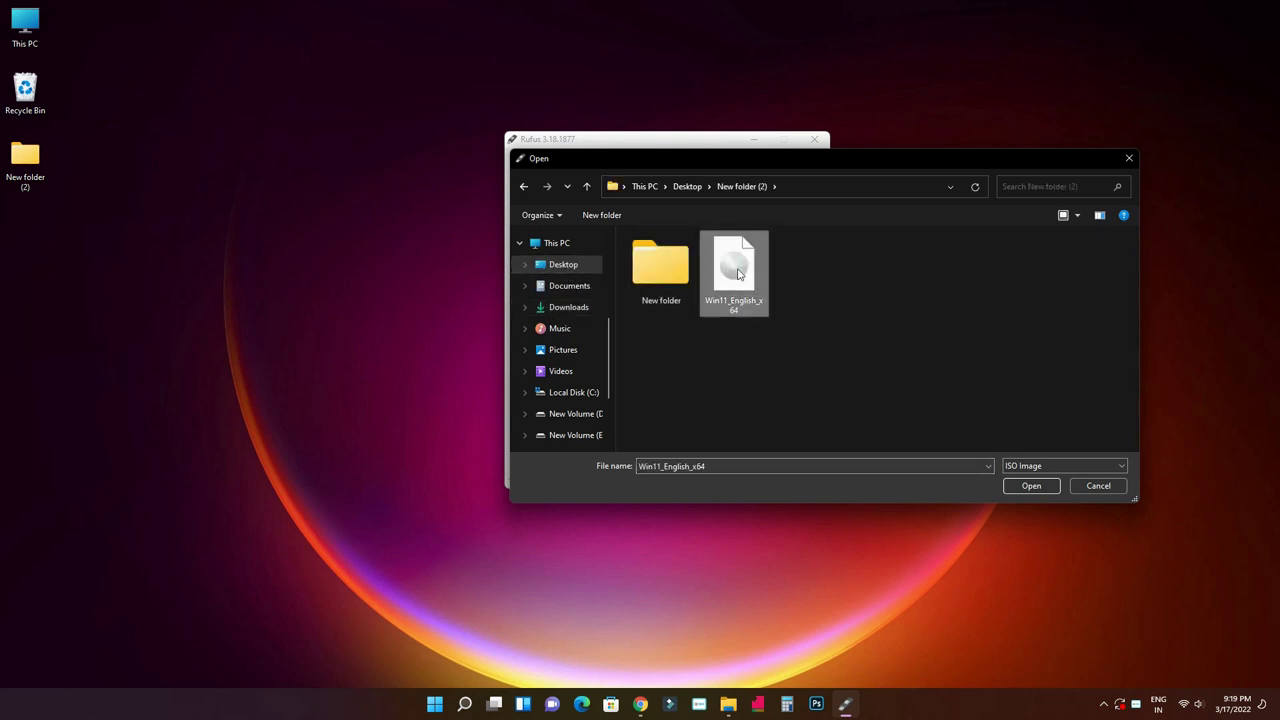
left_click(1040, 489)
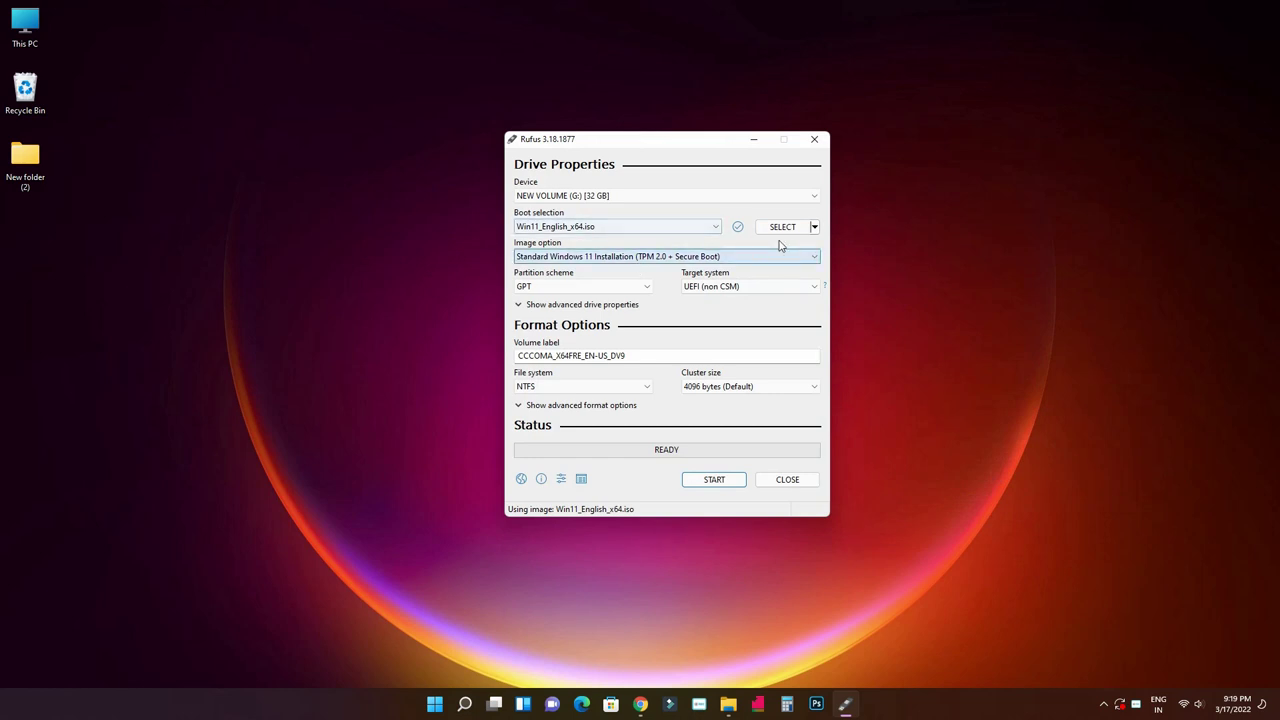
Review the partition scheme options, check Disk 1's partition style in Disk Management's disk properties, and return to Rufus.
left_click(546, 287)
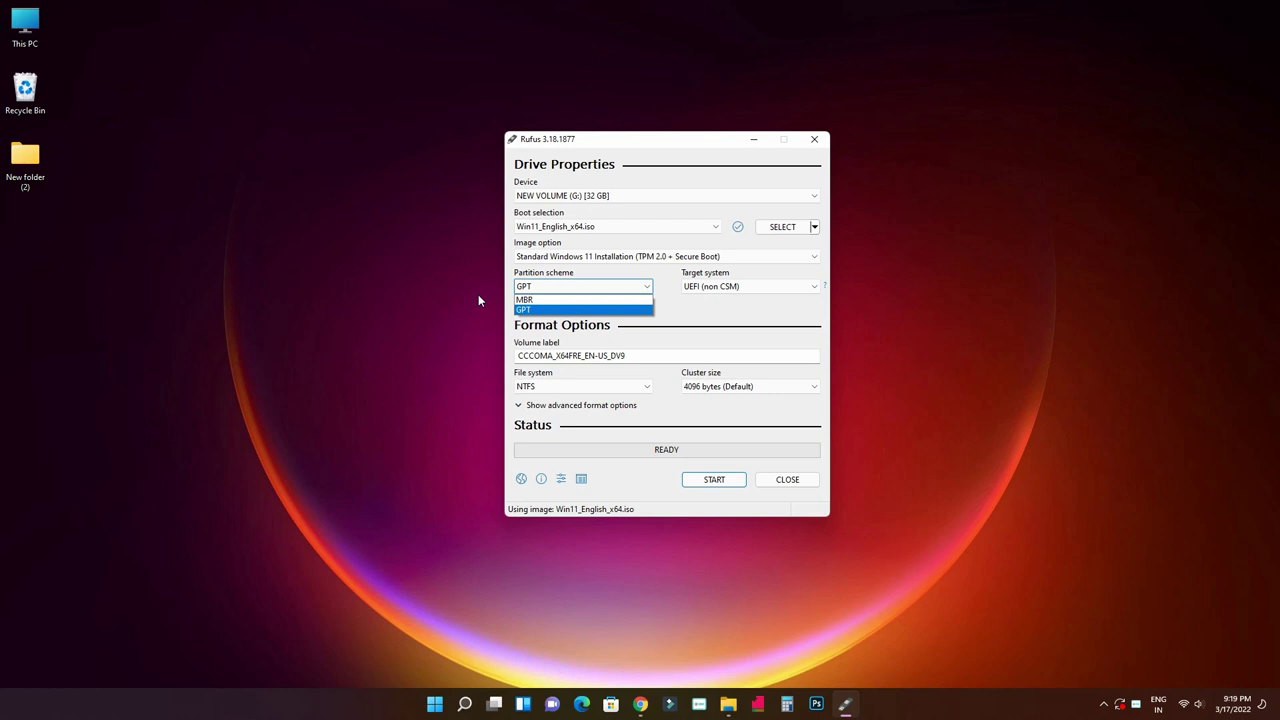
right_click(434, 703)
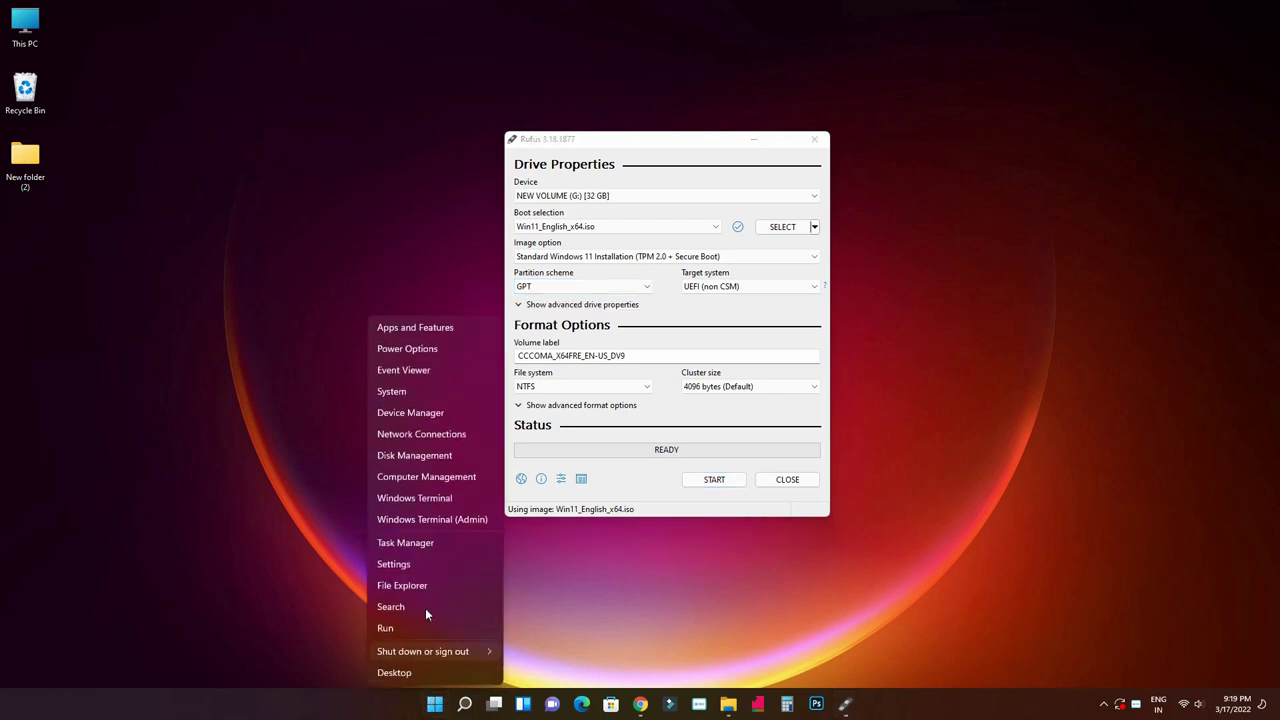
left_click(398, 458)
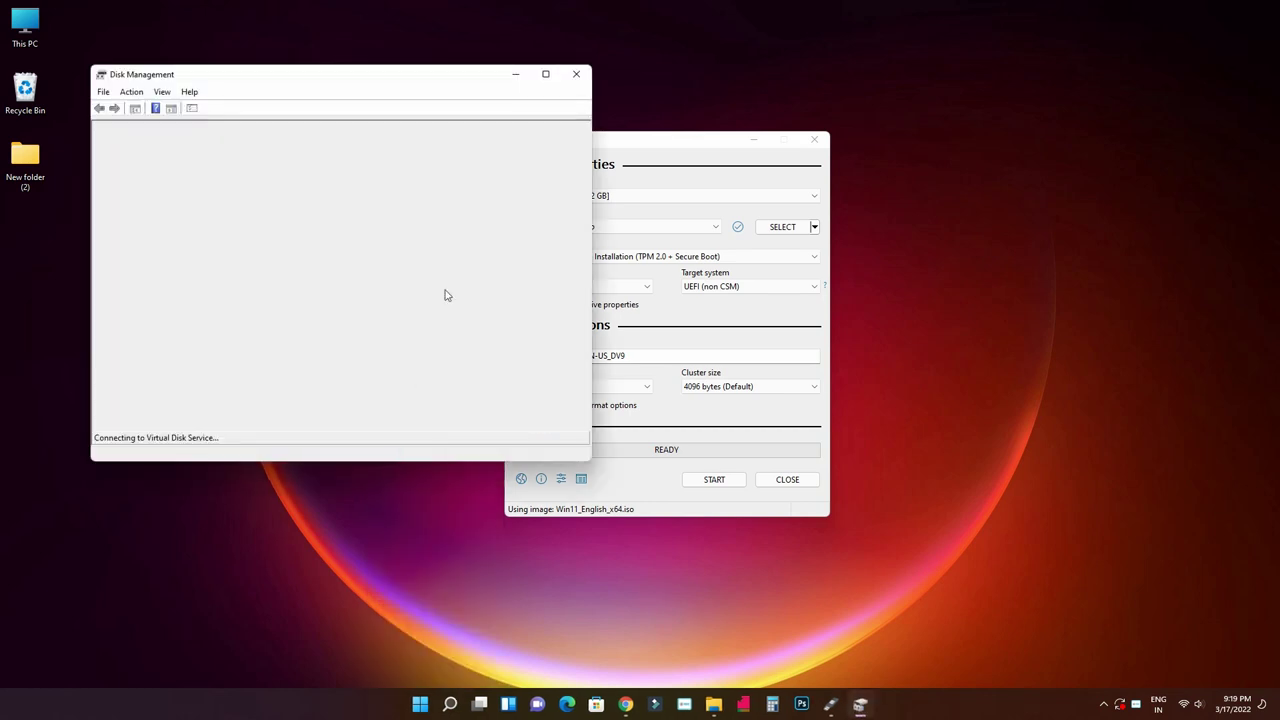
left_click(546, 77)
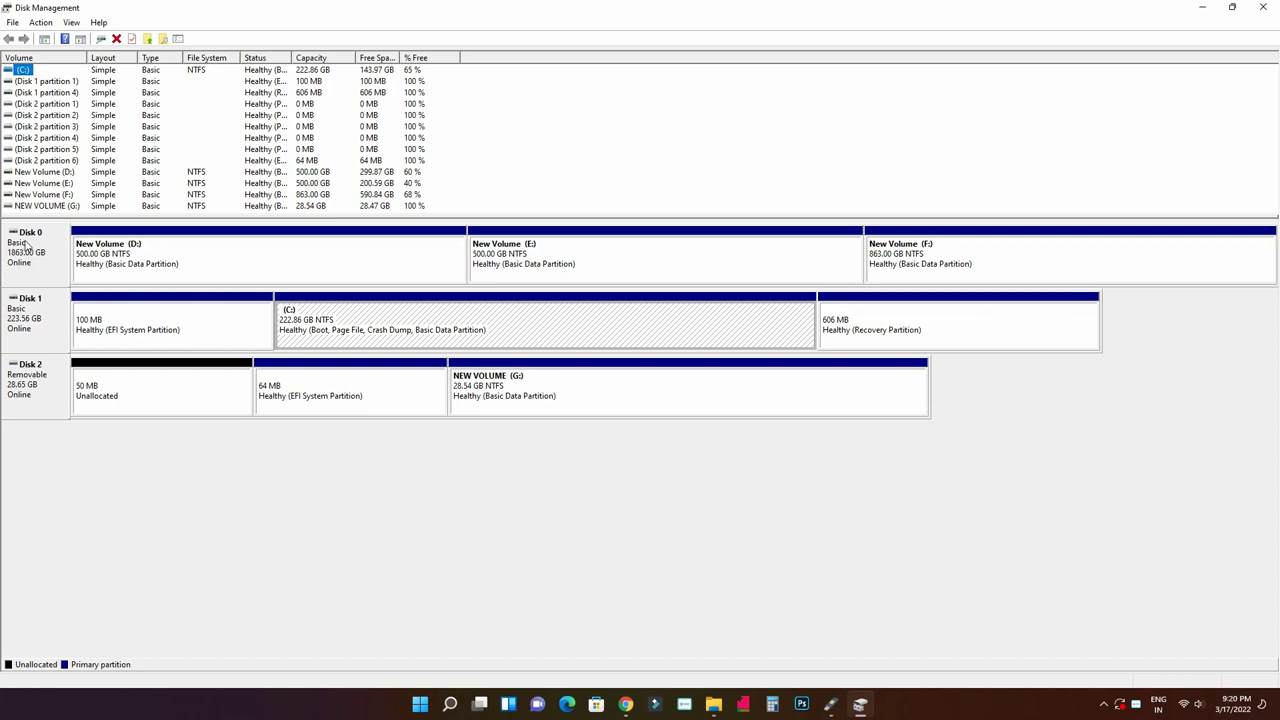
right_click(18, 322)
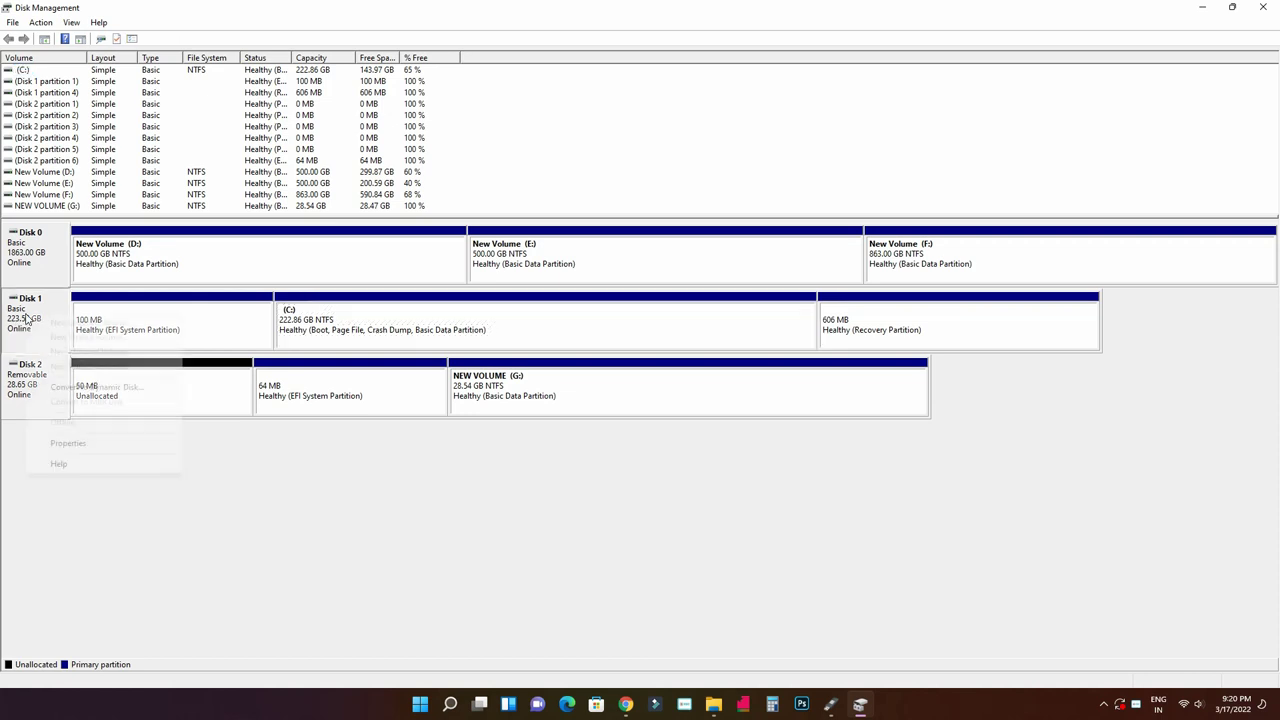
left_click(71, 443)
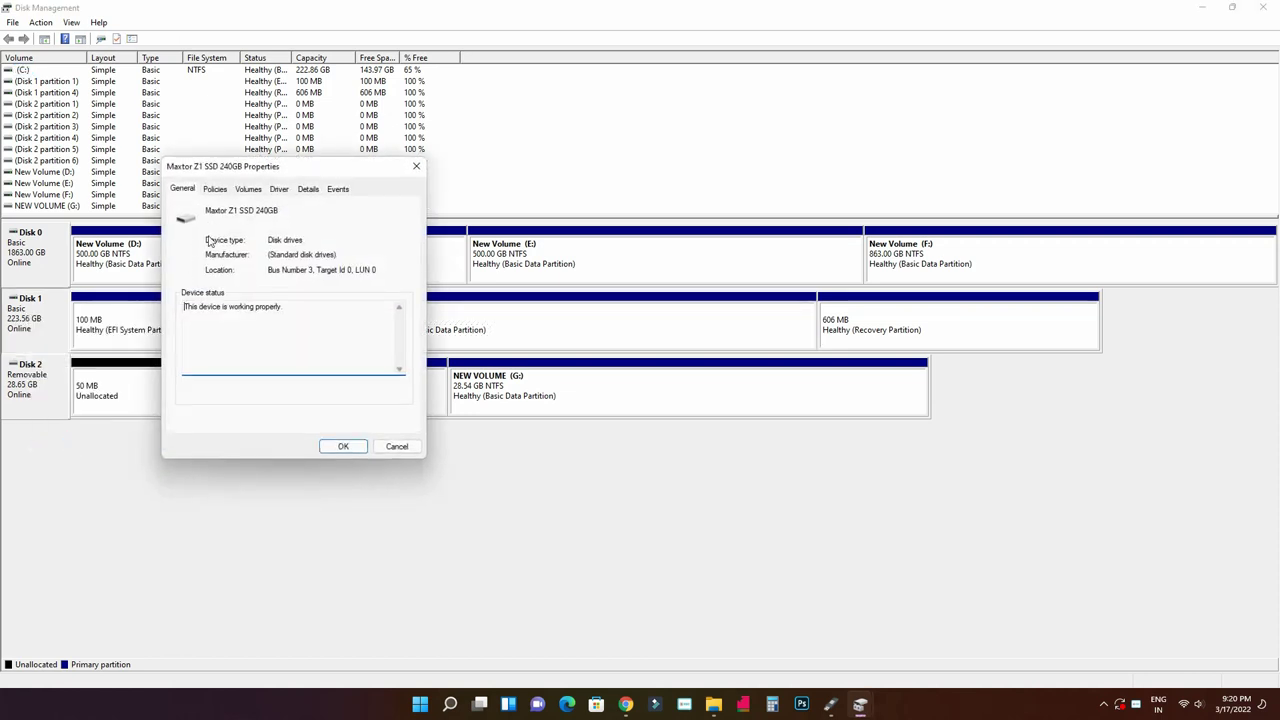
left_click(242, 196)
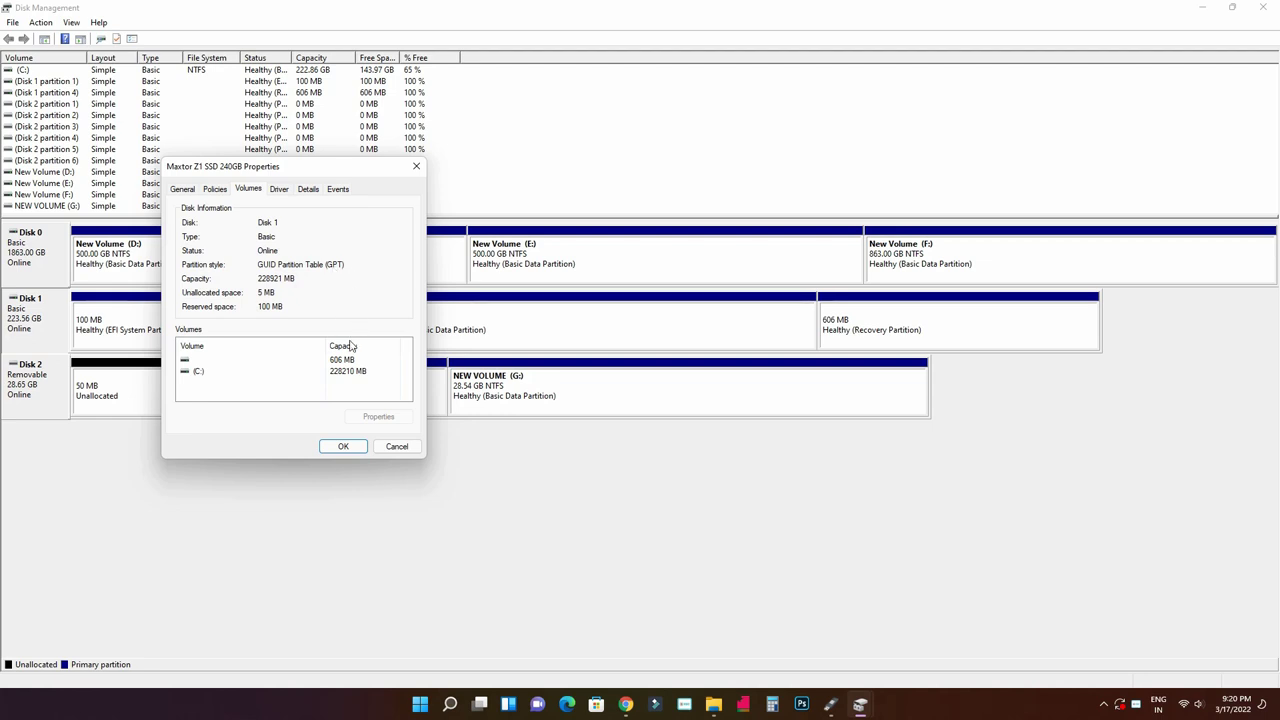
left_click(343, 446)
left_click(1203, 7)
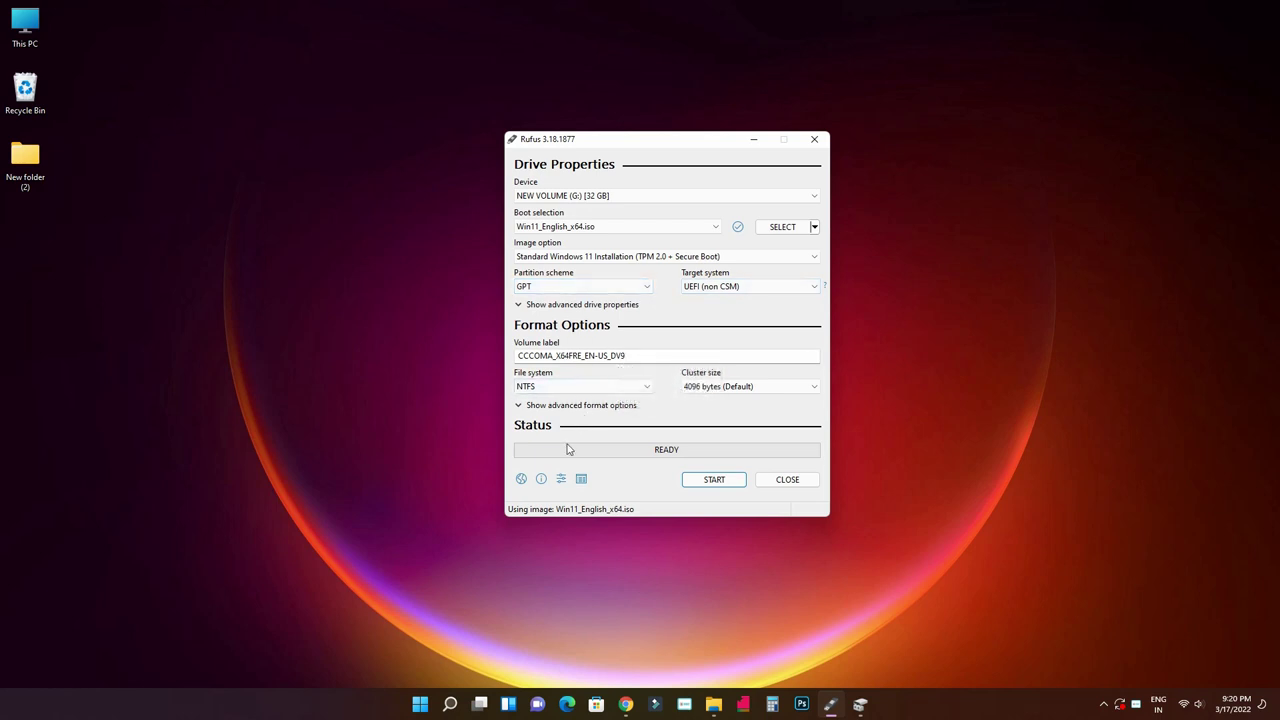
Start writing the Windows 11 image to NEW VOLUME (G:) and accept the erasure of all data on it.
left_click(703, 482)
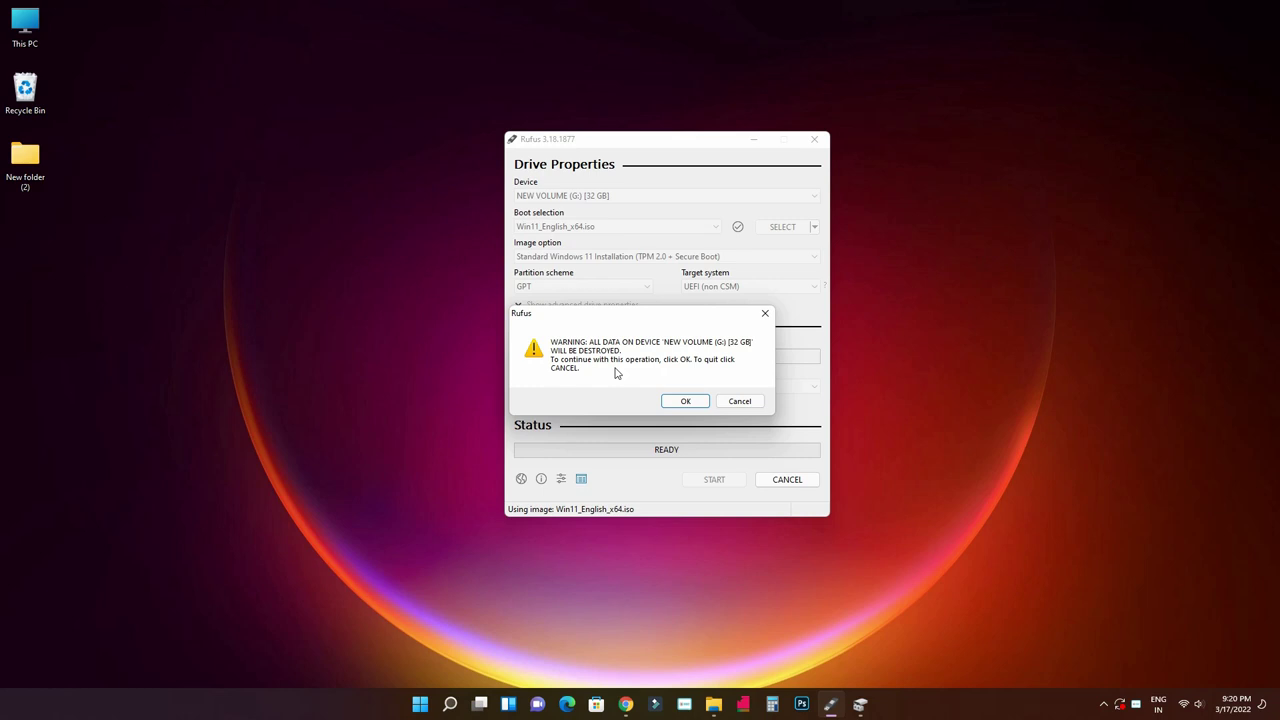
left_click(686, 403)
left_click(684, 406)
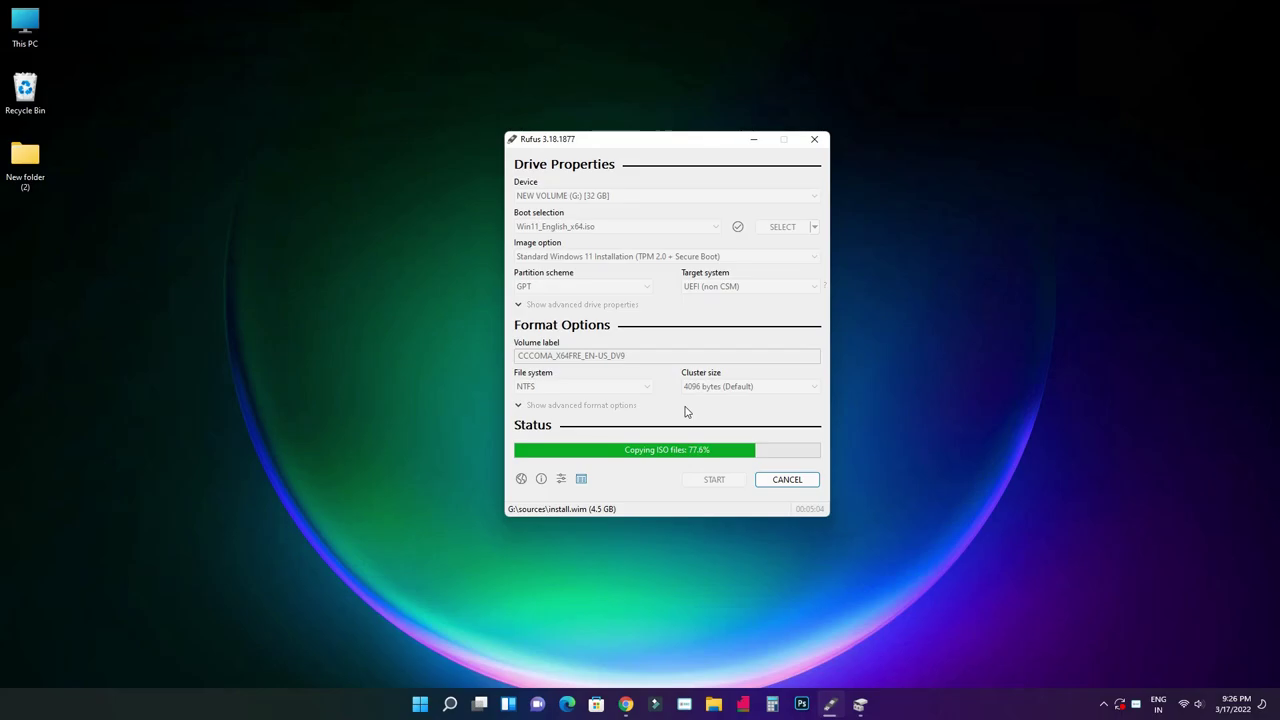
Move the Rufus window aside, closer to the desktop icons, while the ISO files are being copied.
key("super+shift+s")
left_click_drag(505, 131, 828, 513)
left_click_drag(826, 511, 828, 513)
left_click_drag(690, 140, 418, 143)
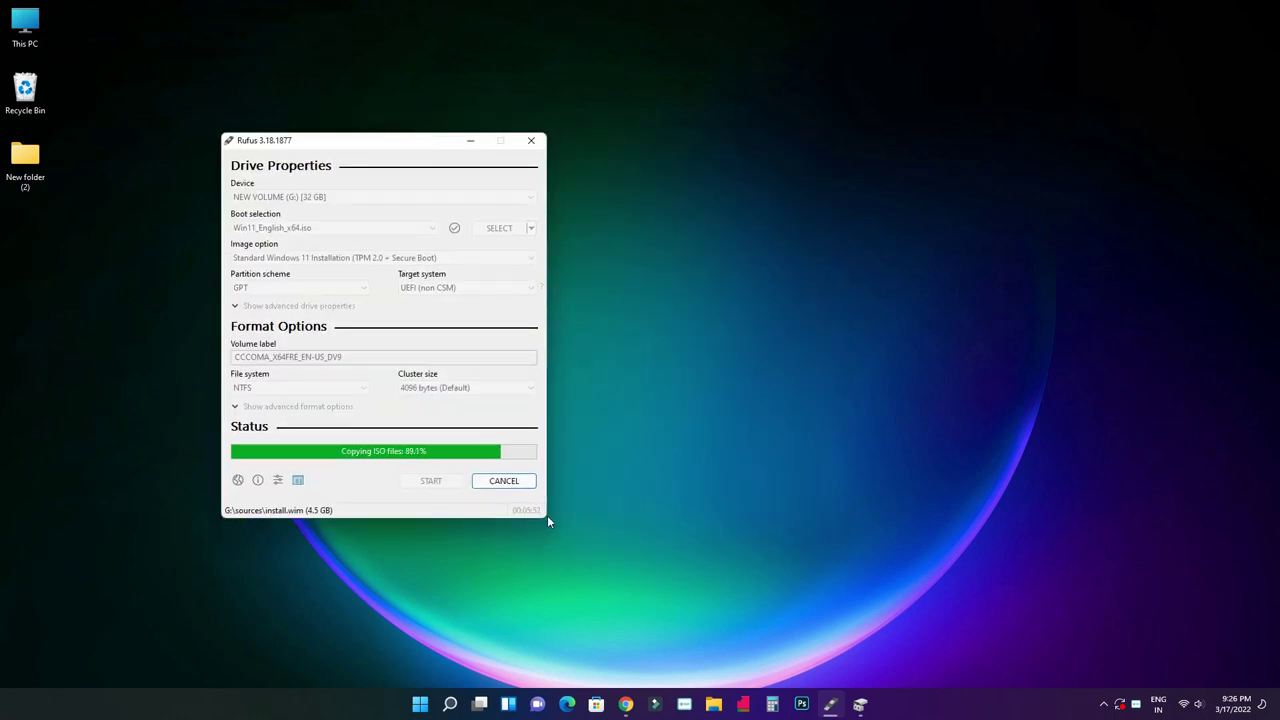
left_click_drag(436, 141, 400, 121)
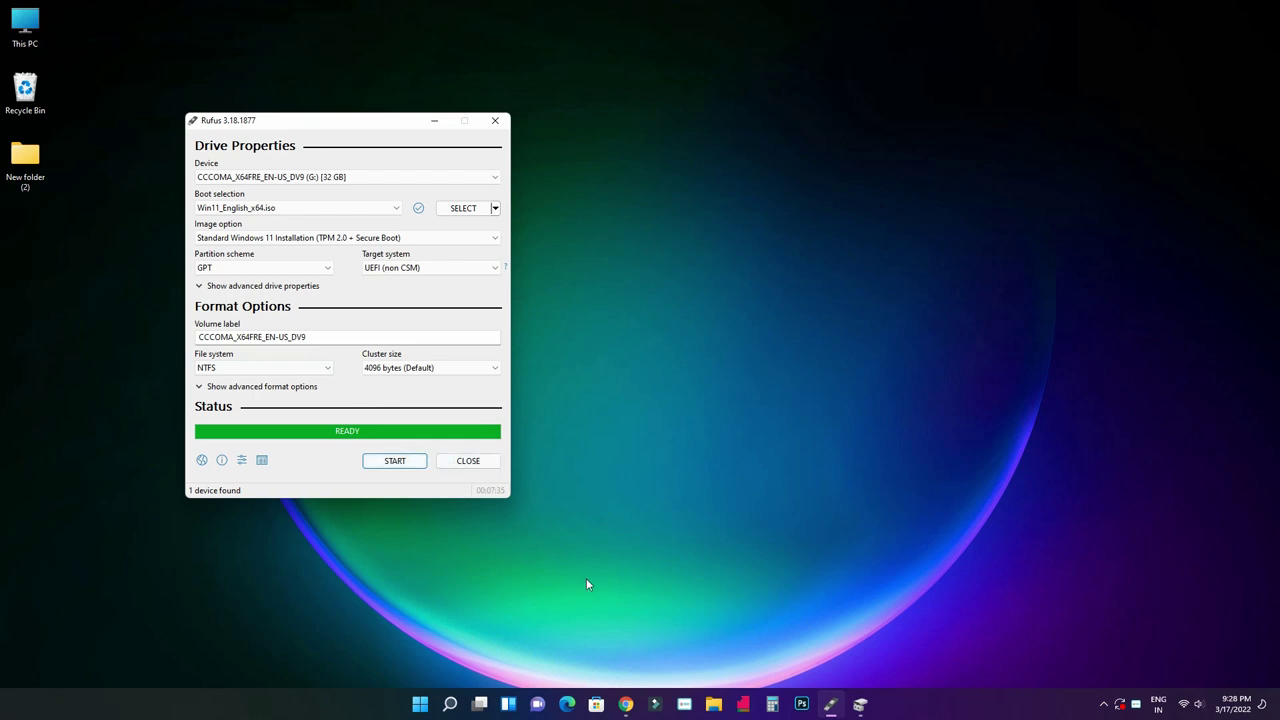
Inspect the contents of the CCCOMA_X64FRE_EN-US_DV9 (G:) drive in File Explorer and close the window.
left_click(714, 704)
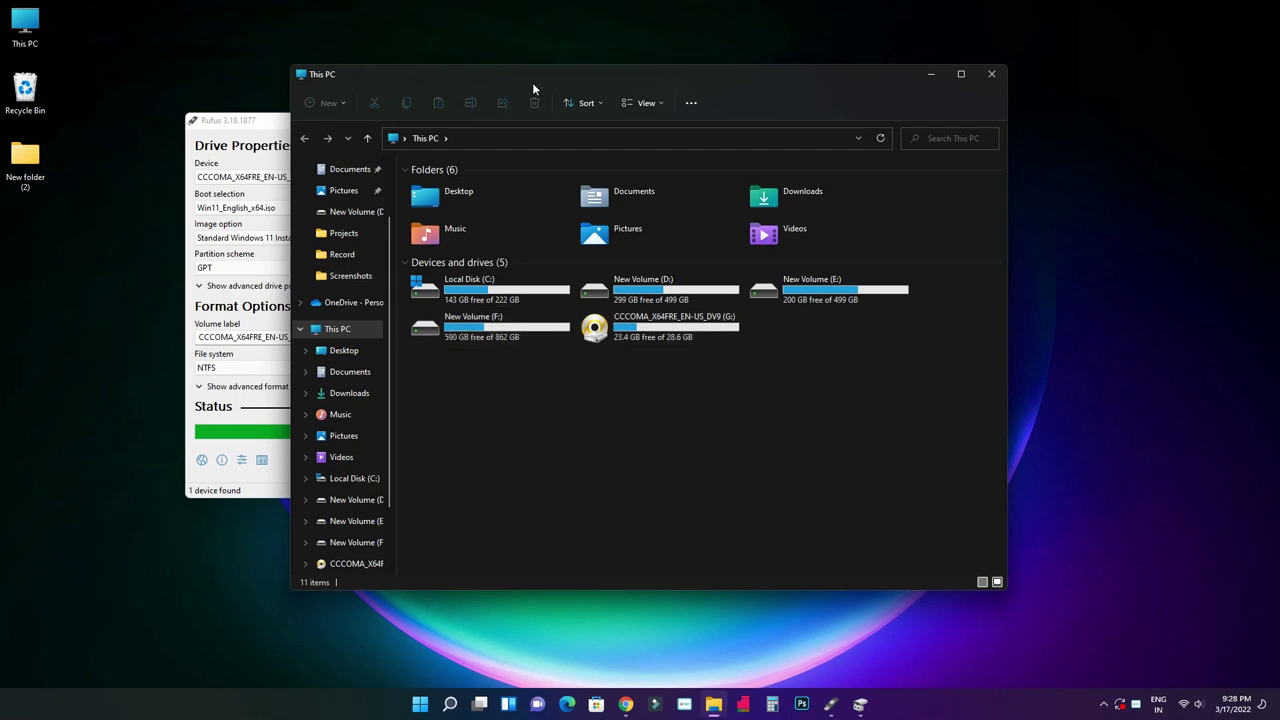
left_click_drag(532, 82, 705, 90)
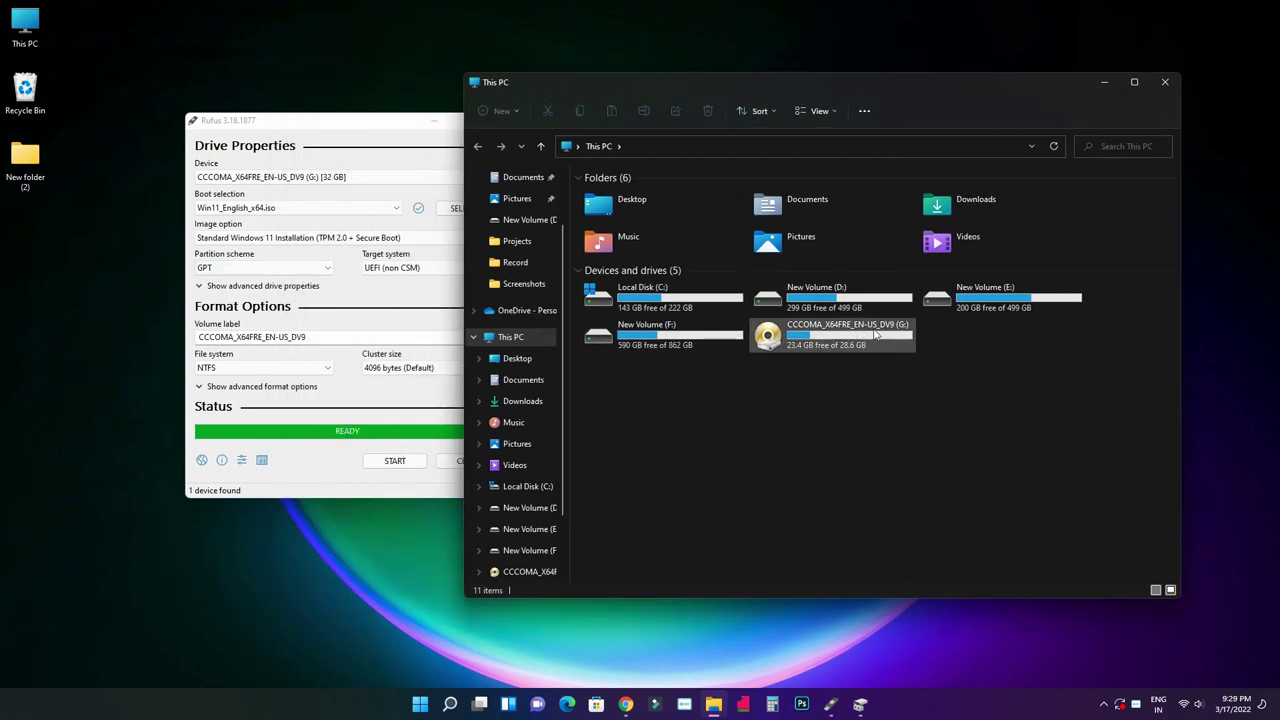
double_click(851, 336)
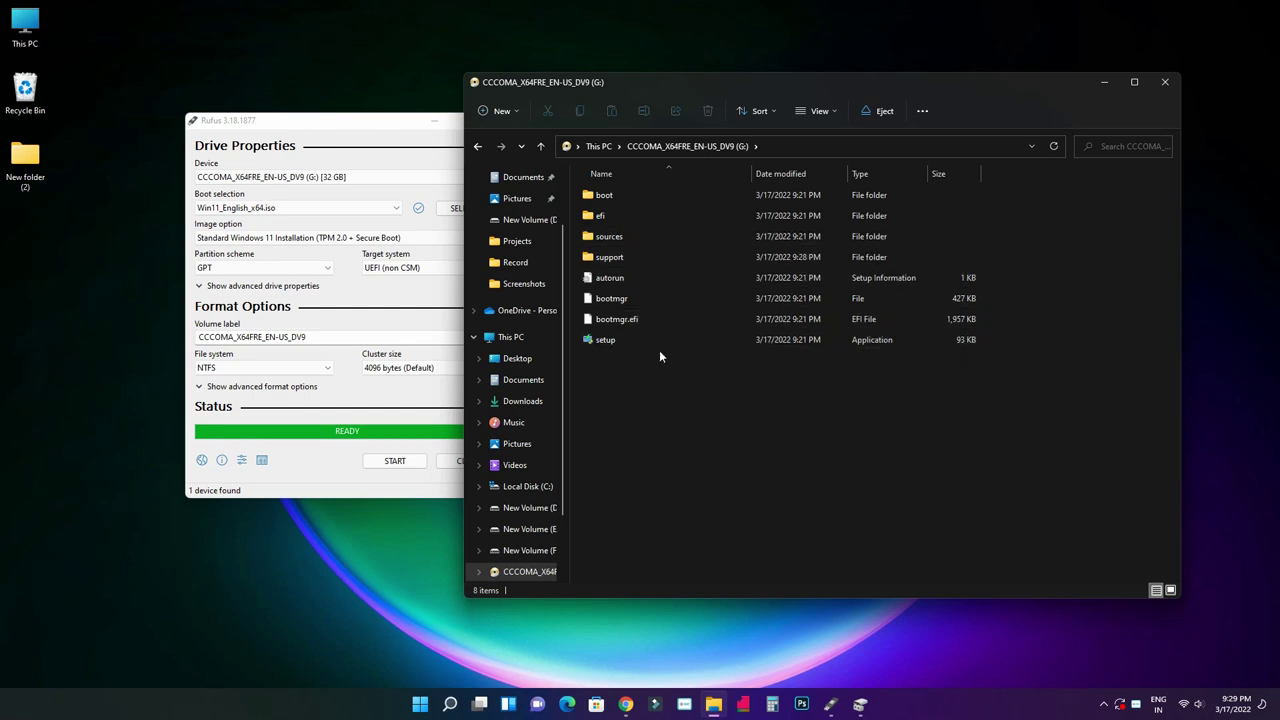
left_click(1165, 82)
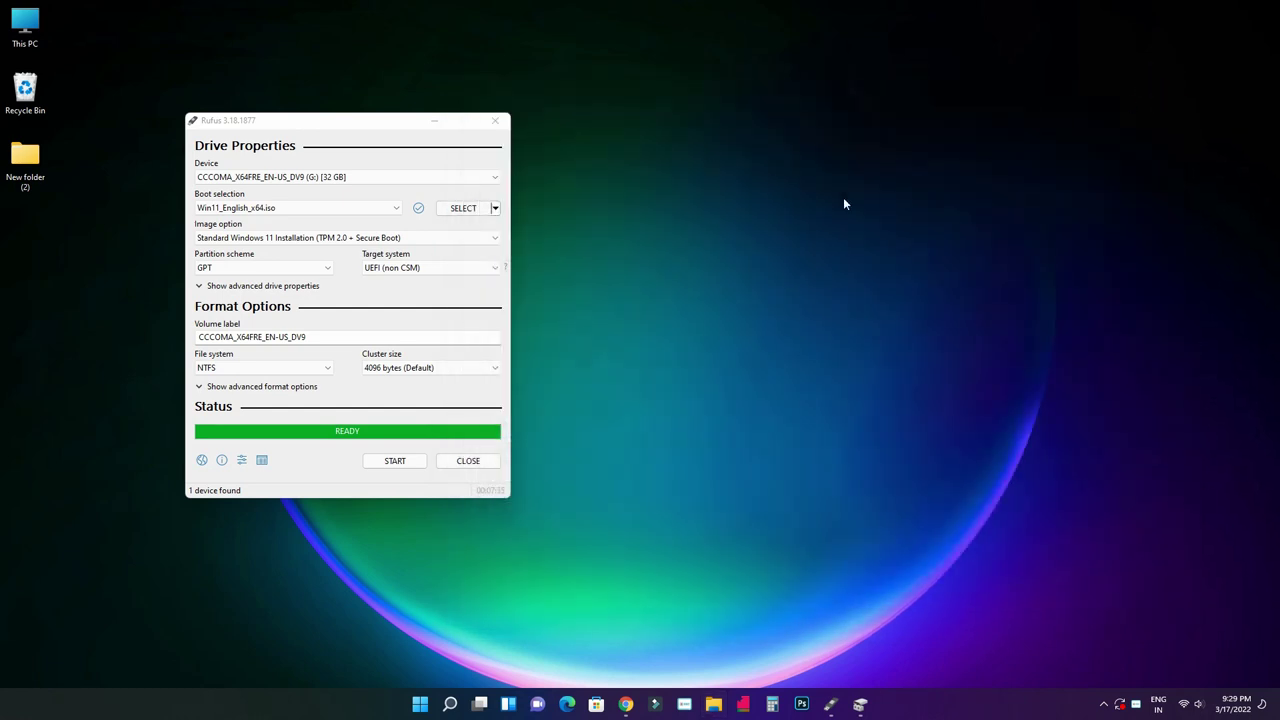